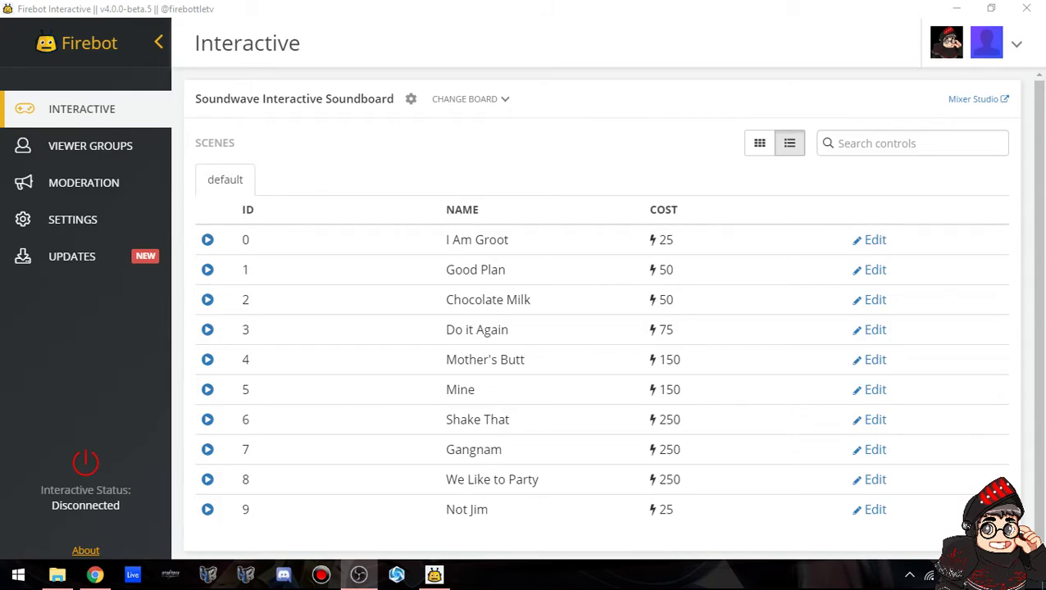
Look over button 0's Play Sound effect in Firebot and close it without saving.
left_click(601, 34)
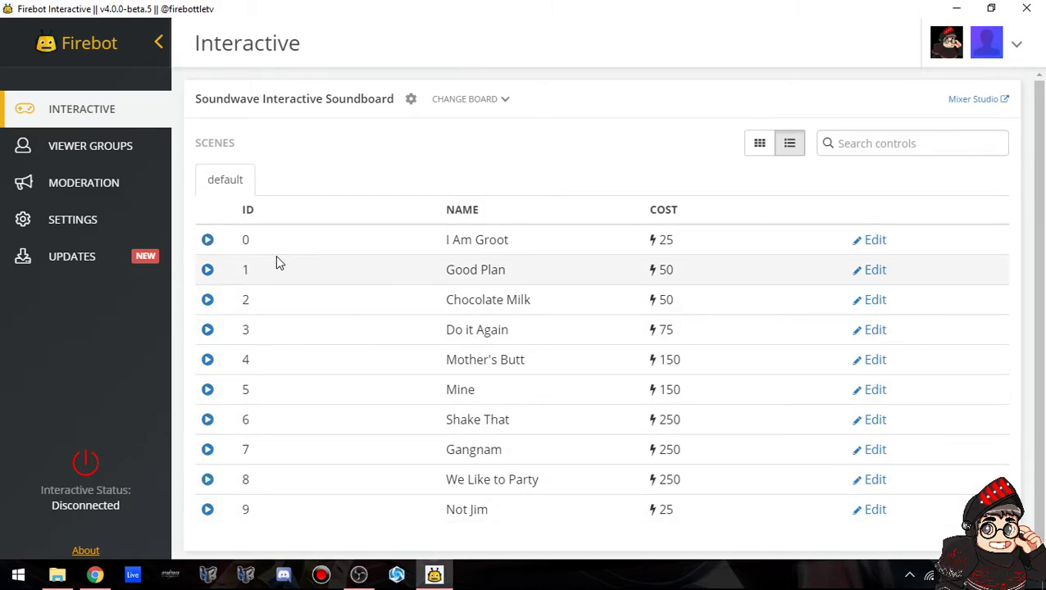
left_click(867, 241)
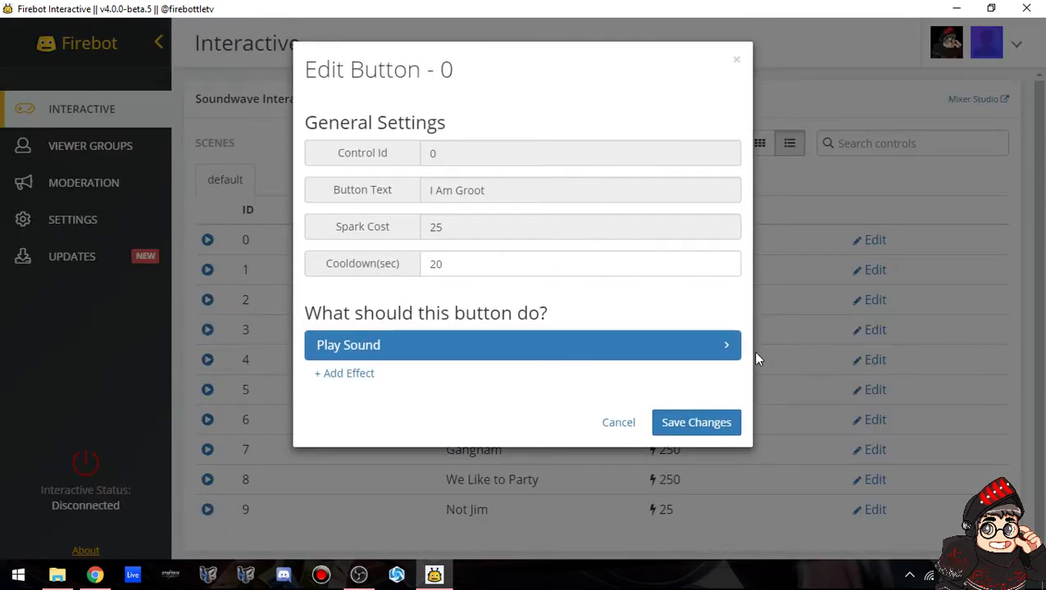
left_click(735, 355)
left_click(723, 356)
left_click(836, 100)
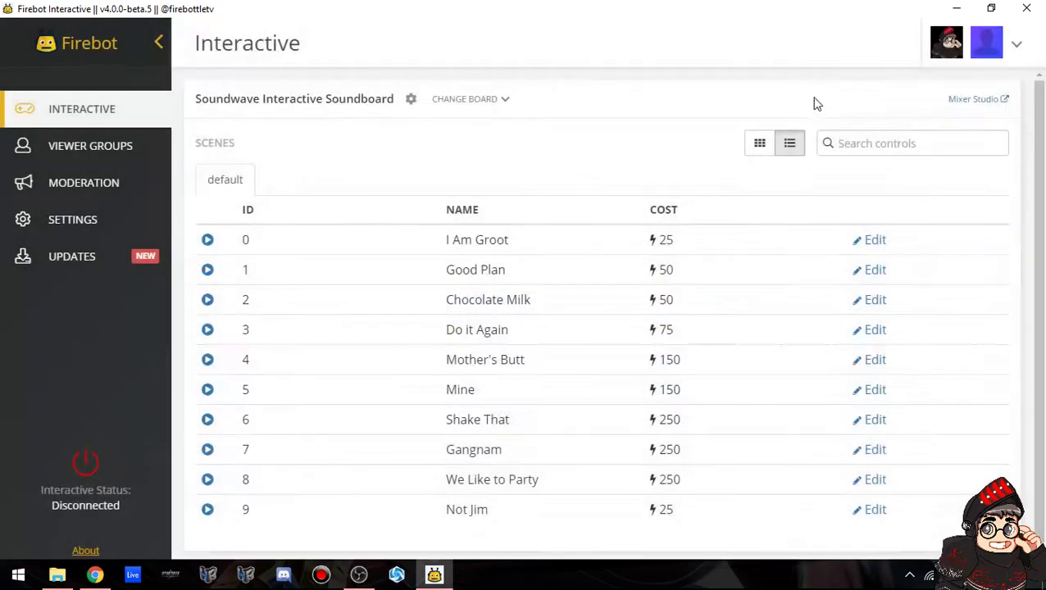
Review the Chocolate Milk button's Show Image effect and overlay-file note, discarding changes.
left_click(881, 300)
left_click(498, 375)
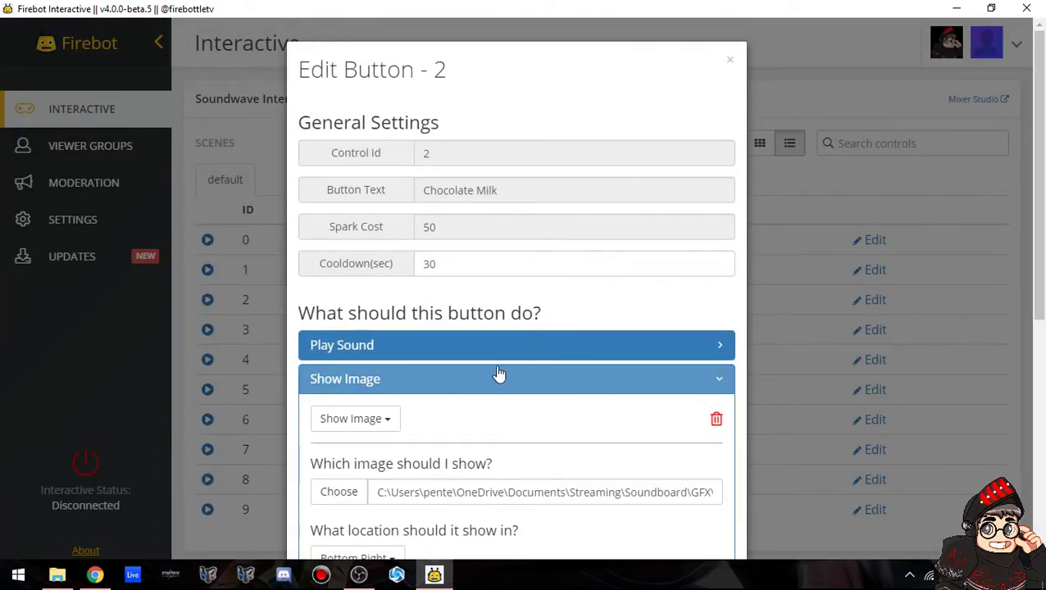
scroll(492, 371, "down", 5)
left_click_drag(638, 408, 315, 391)
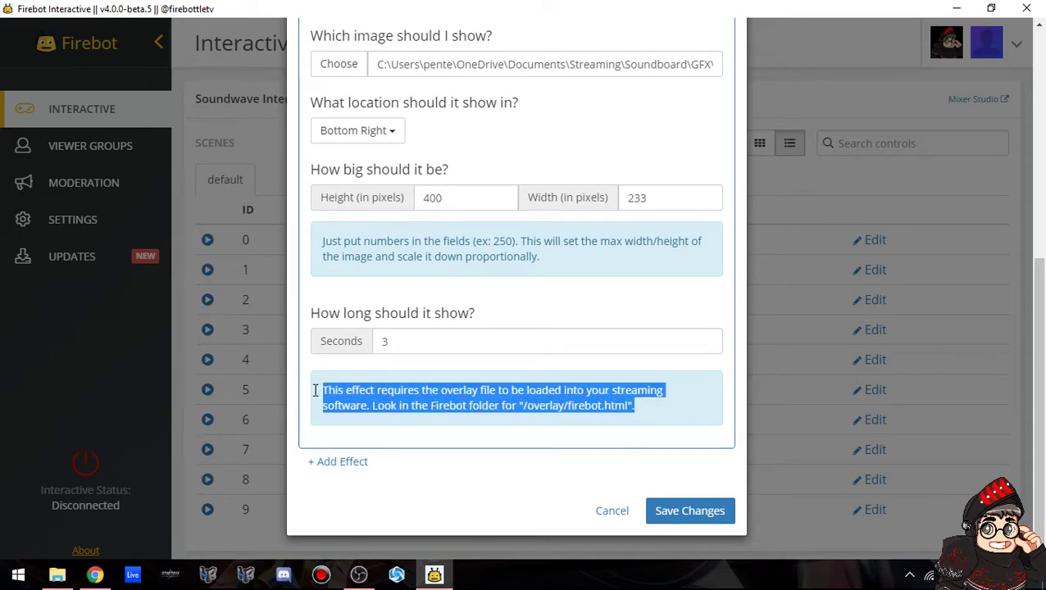
left_click(504, 416)
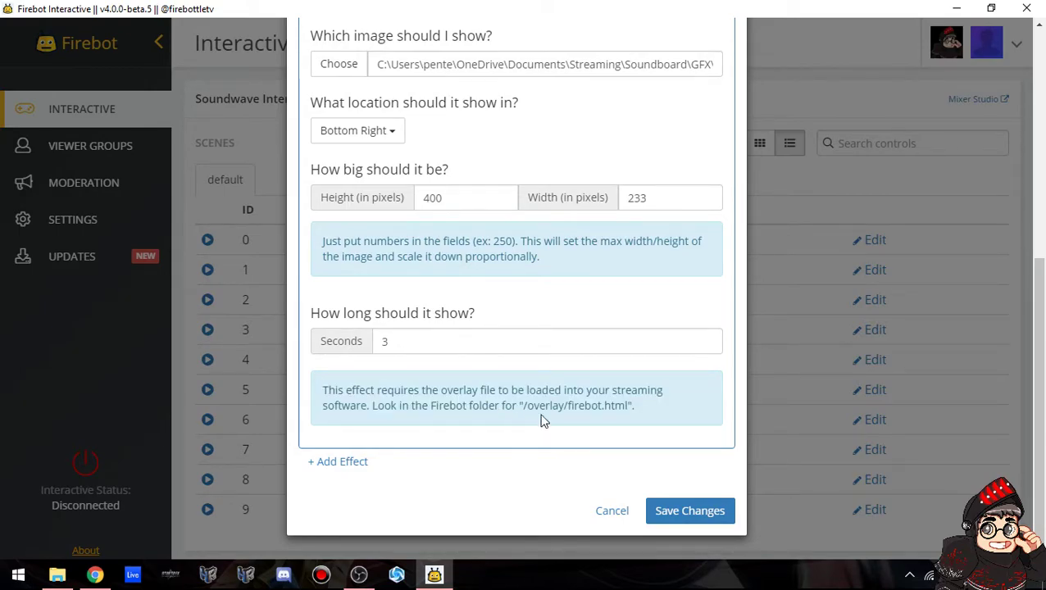
left_click(615, 515)
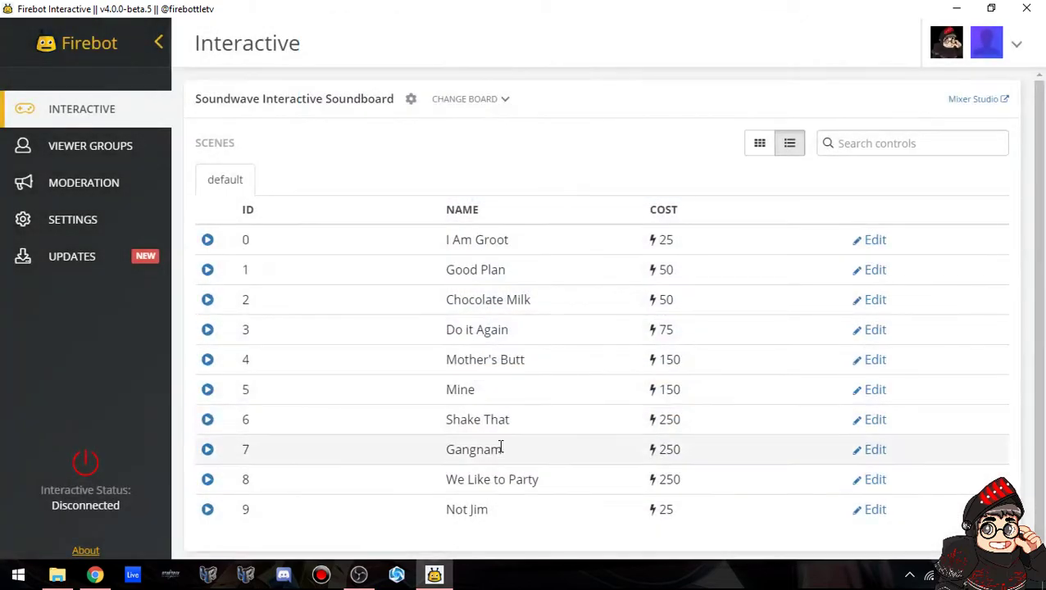
In File Explorer, go to Documents and select the Firebot-win32-x64 folder.
left_click(51, 576)
left_click(67, 390)
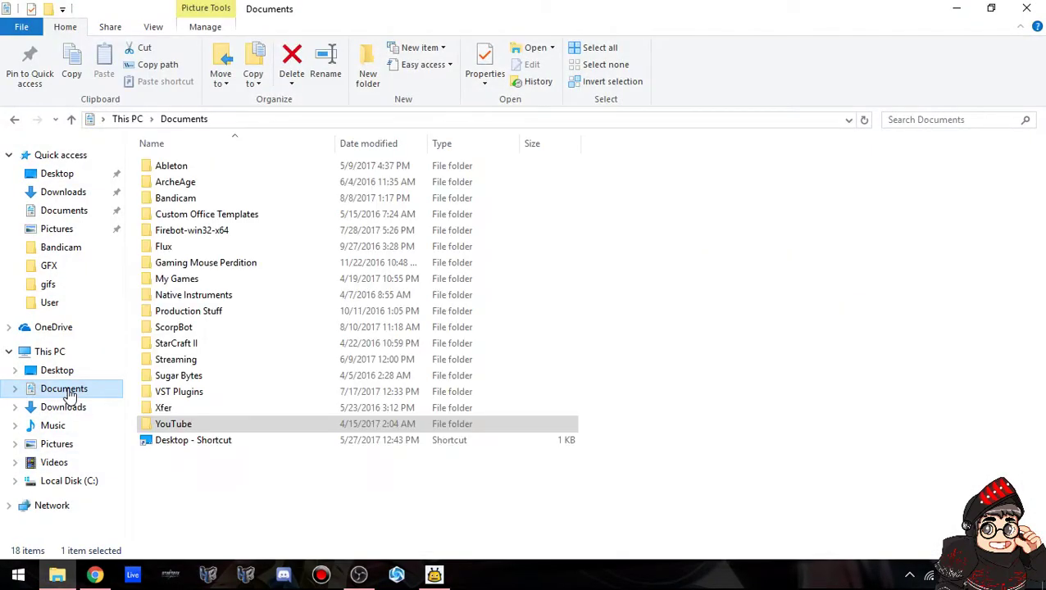
left_click(208, 233)
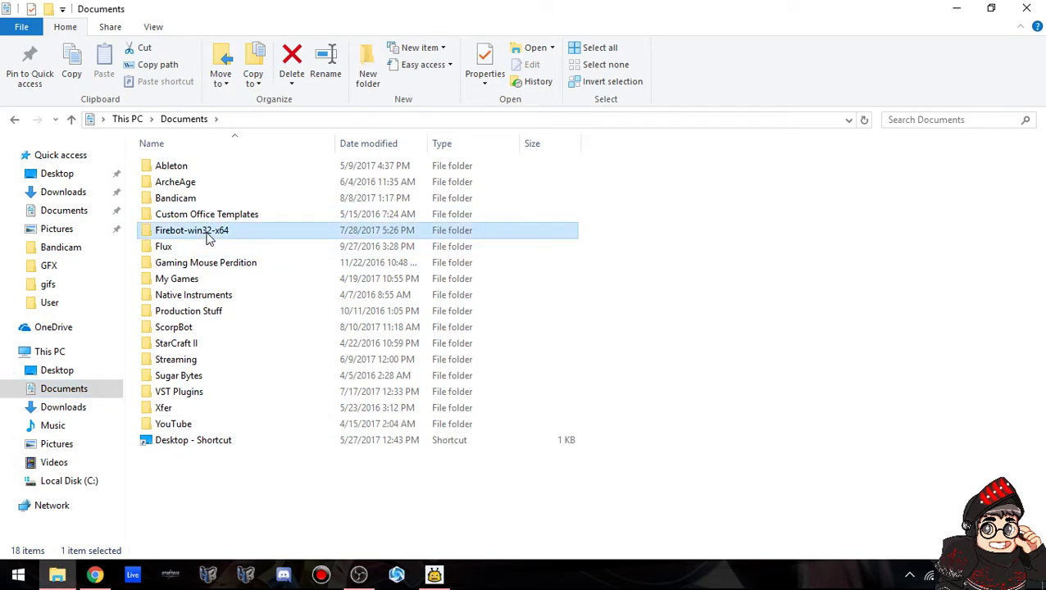
left_click(208, 233)
left_click(251, 237)
Open the overlay folder and launch firebot.html in the browser.
double_click(234, 235)
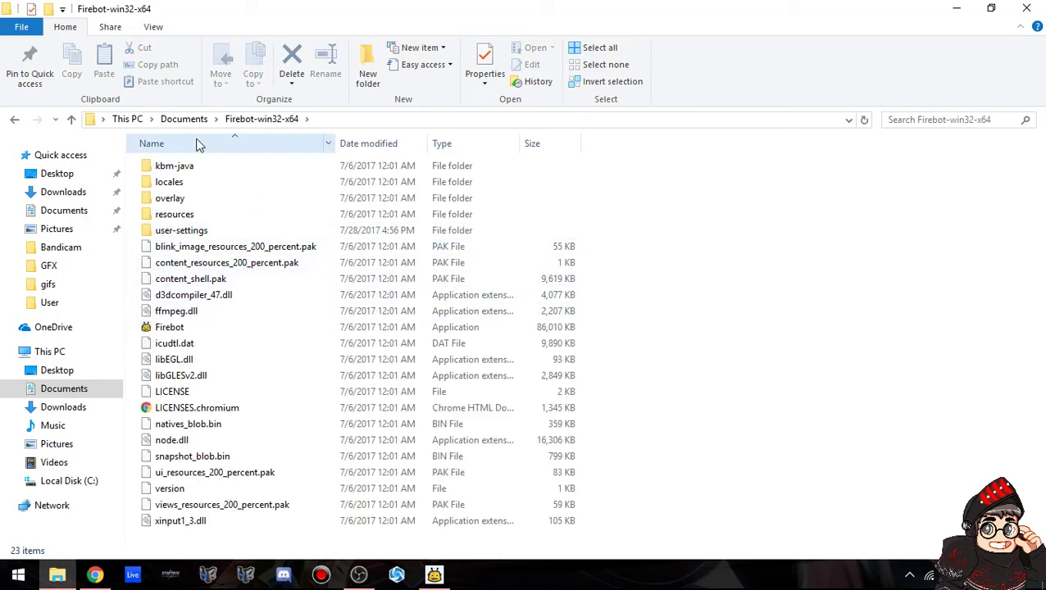
double_click(172, 199)
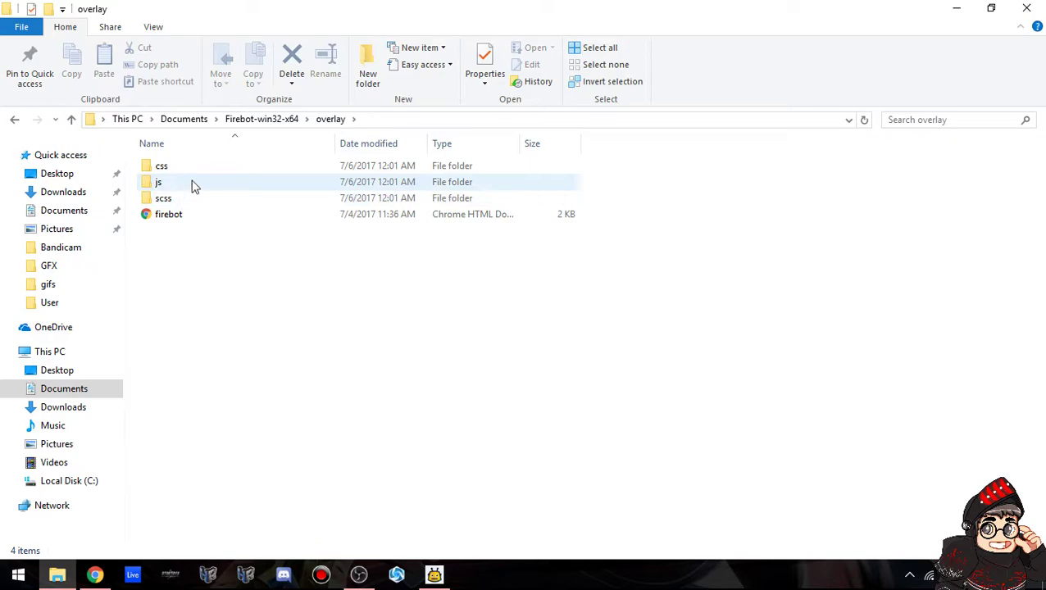
left_click(174, 221)
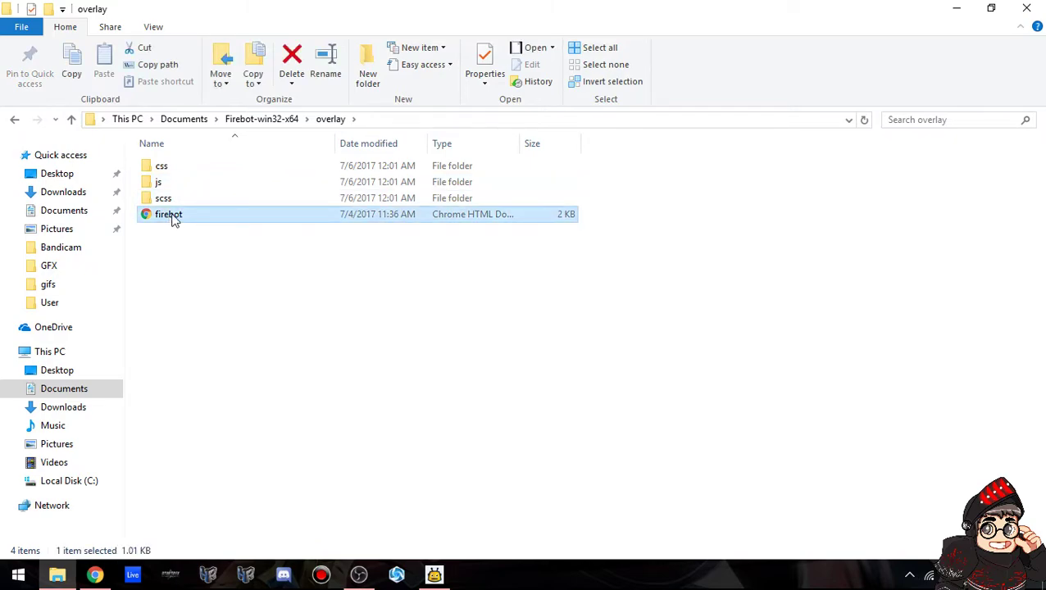
double_click(173, 217)
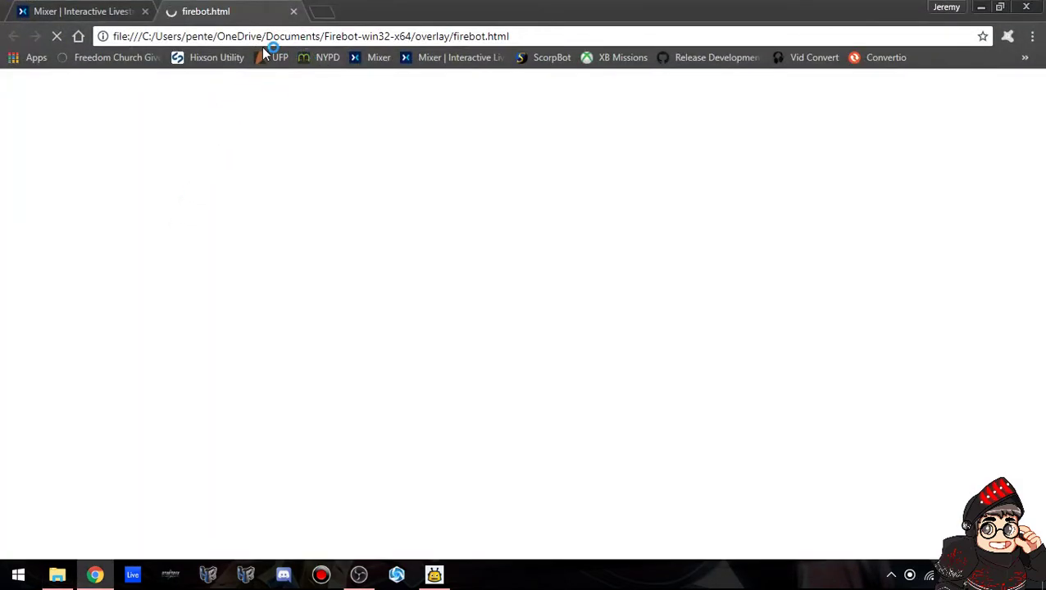
Select the overlay page's file address, close the firebot.html tab and switch to OBS.
left_click_drag(547, 36, 82, 9)
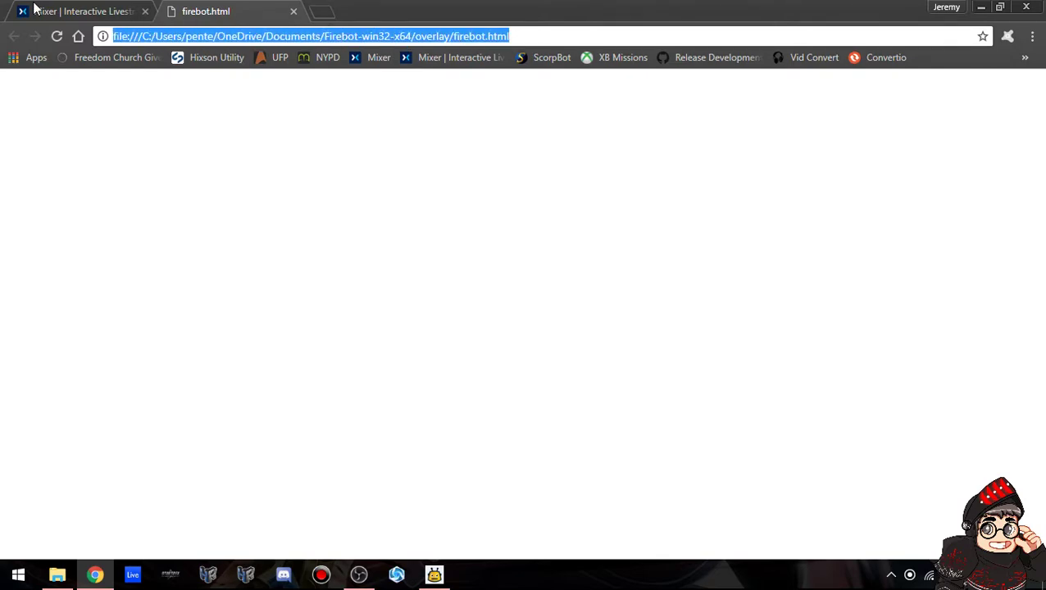
left_click(293, 12)
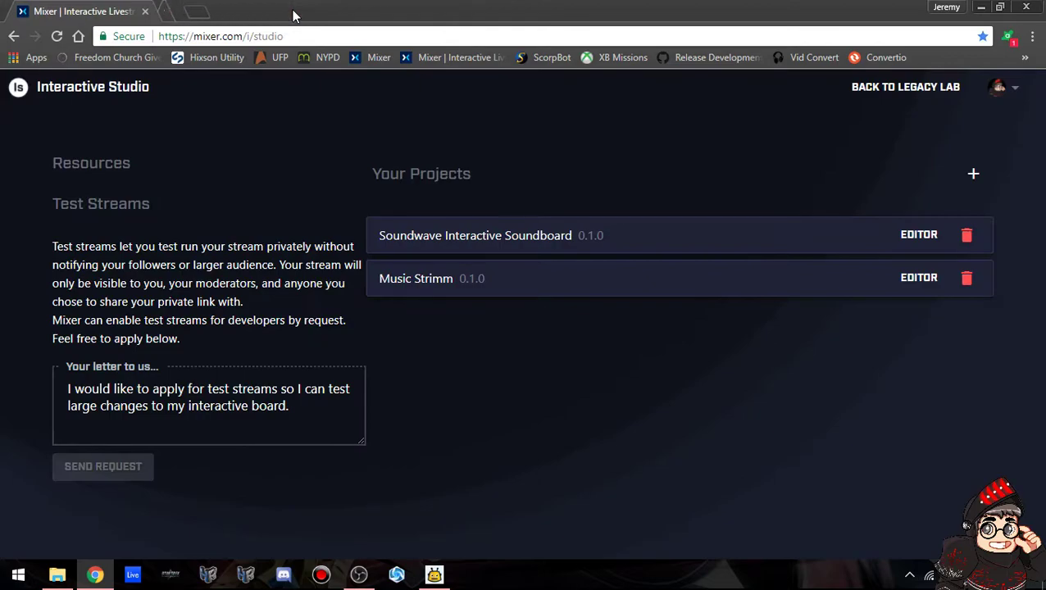
left_click(443, 577)
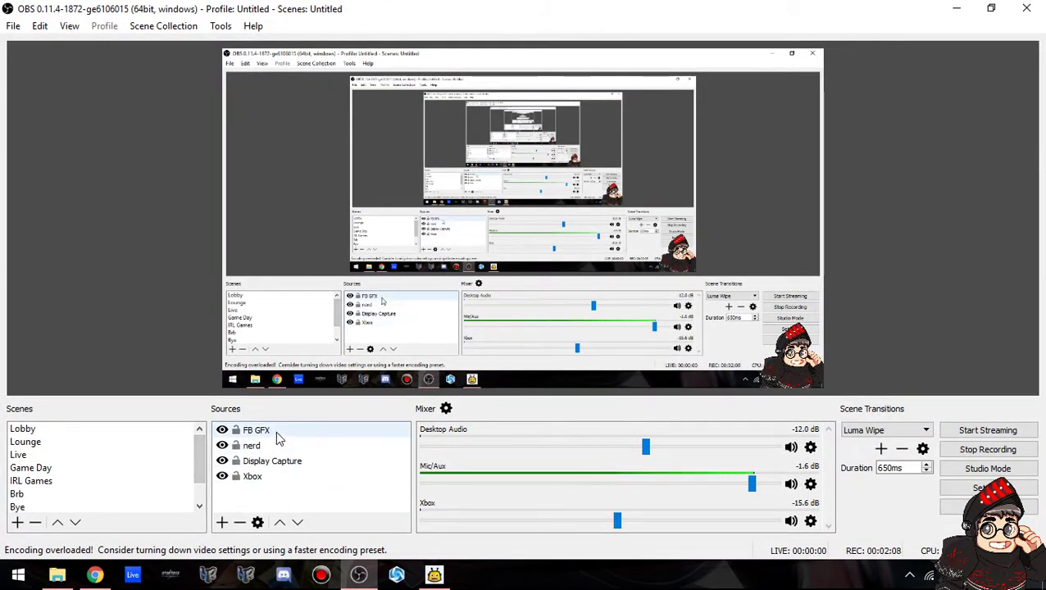
Set the FB GFX browser source's URL to the local firebot.html overlay file and confirm.
right_click(260, 432)
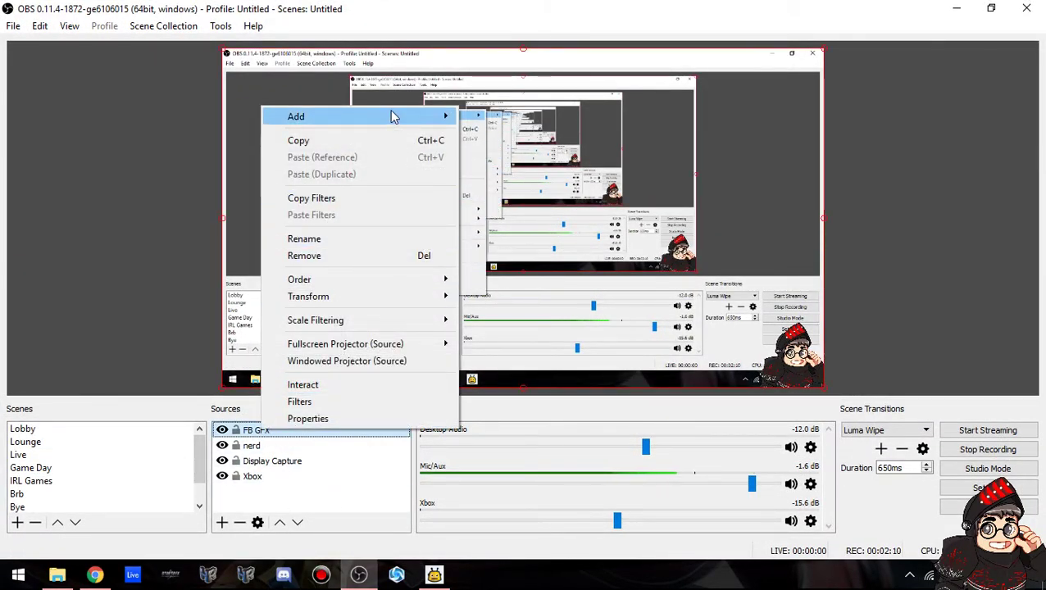
left_click(392, 116)
left_click(329, 435)
right_click(329, 434)
left_click(377, 418)
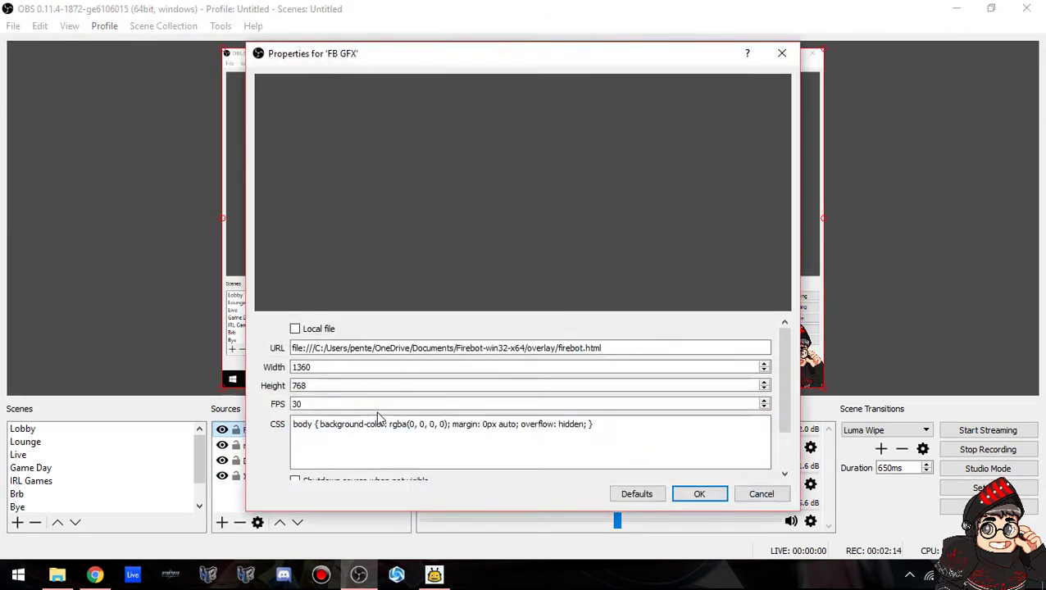
left_click_drag(717, 345, 78, 326)
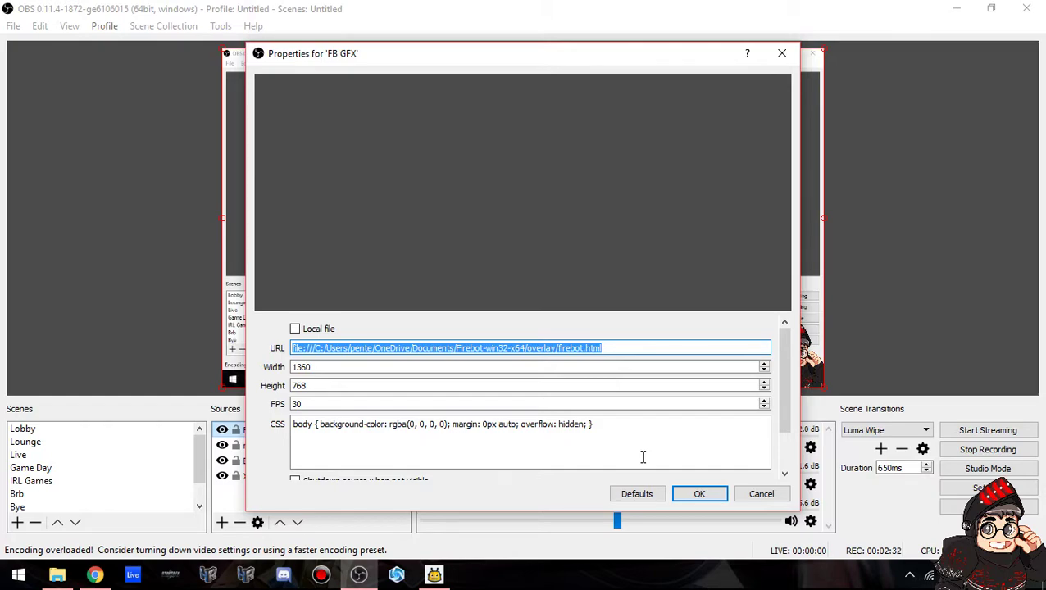
left_click(700, 503)
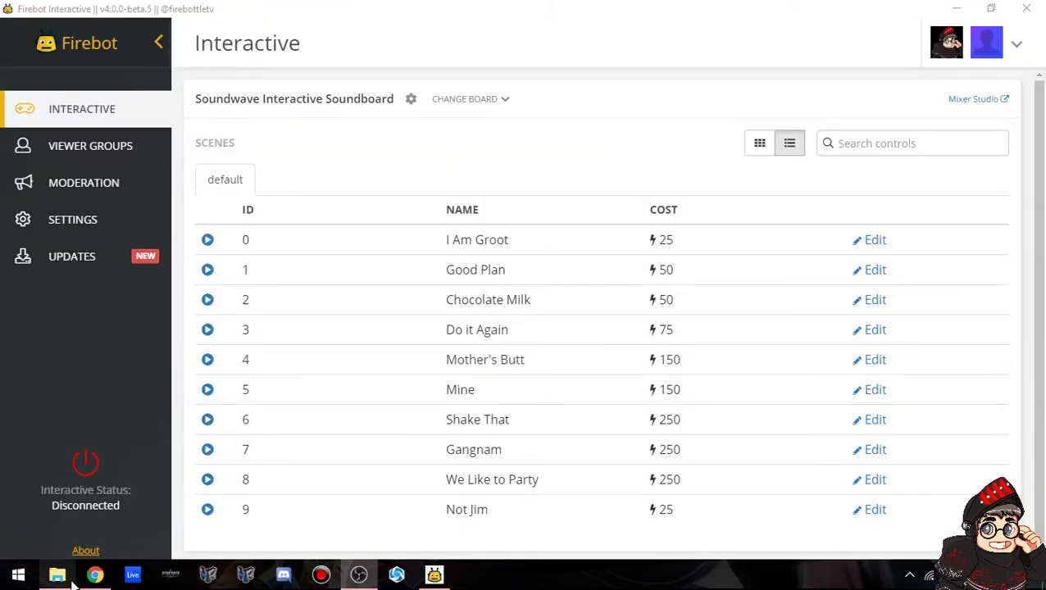
In the Soundwave Interactive Soundboard's Build view, add a new control named 10.
left_click(93, 577)
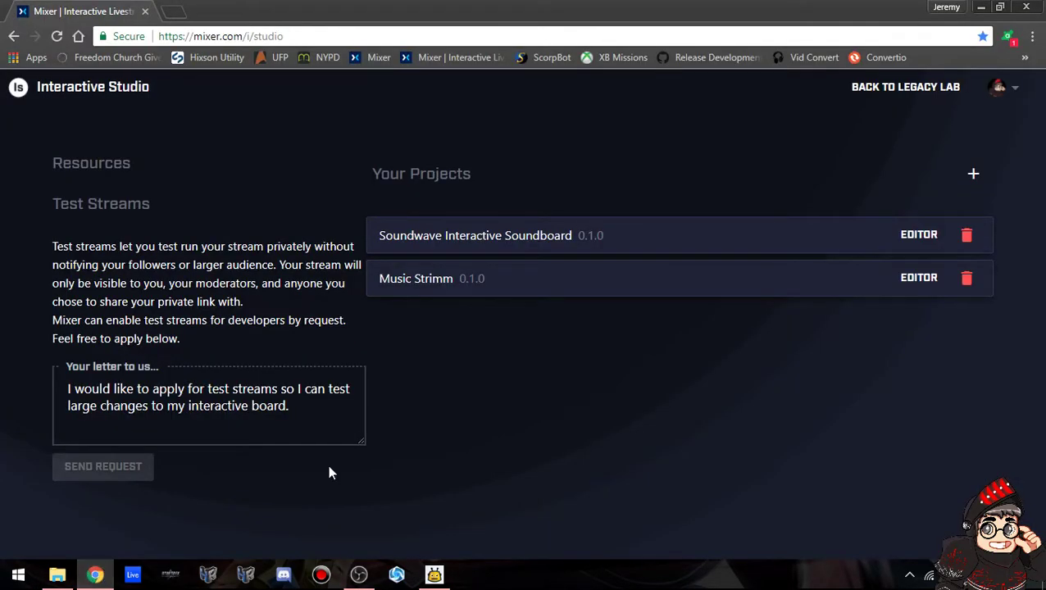
left_click(892, 241)
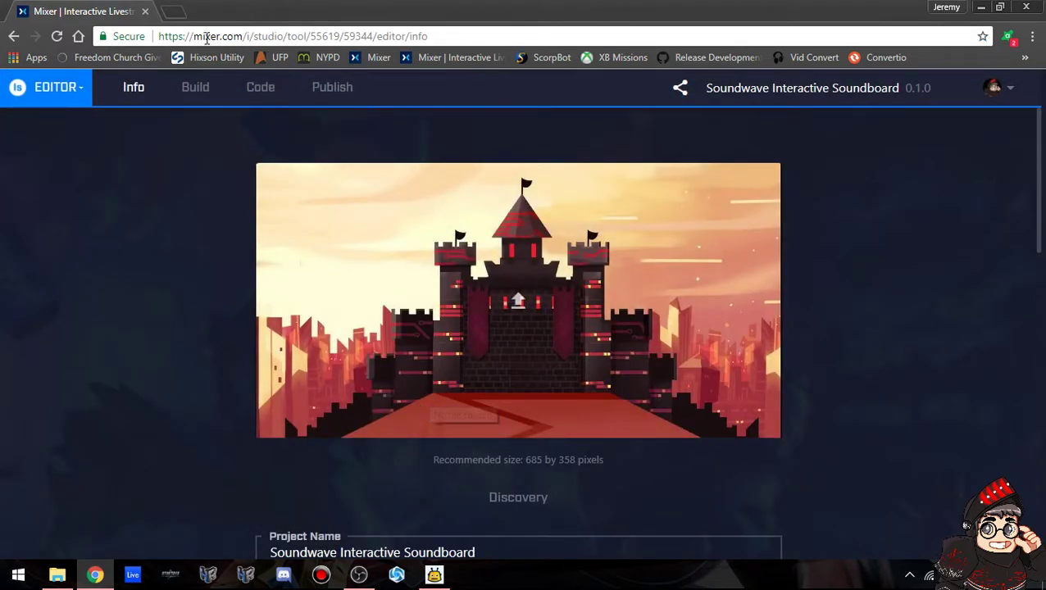
left_click(205, 92)
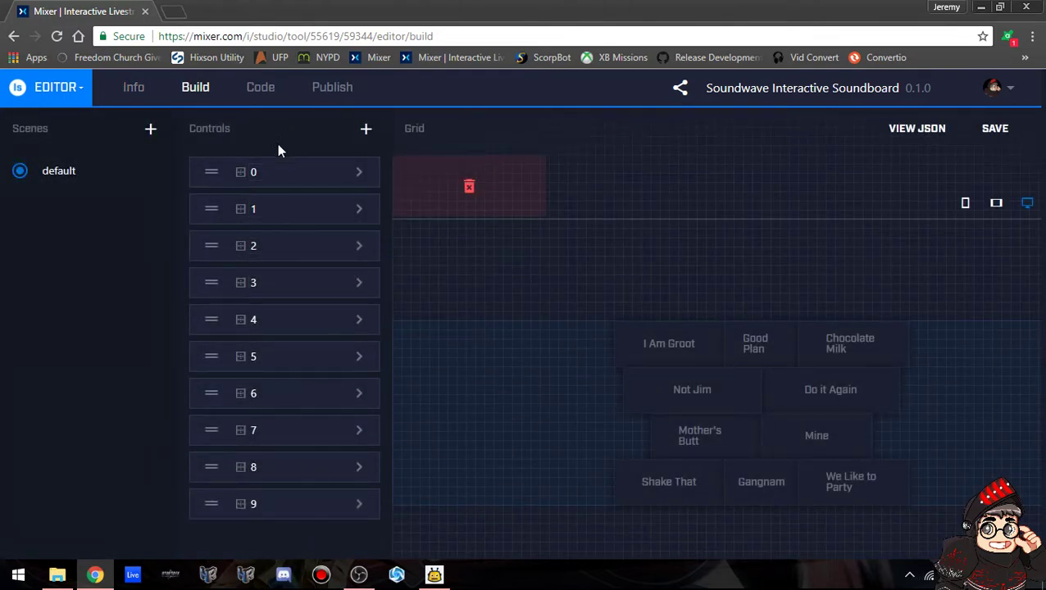
left_click(365, 131)
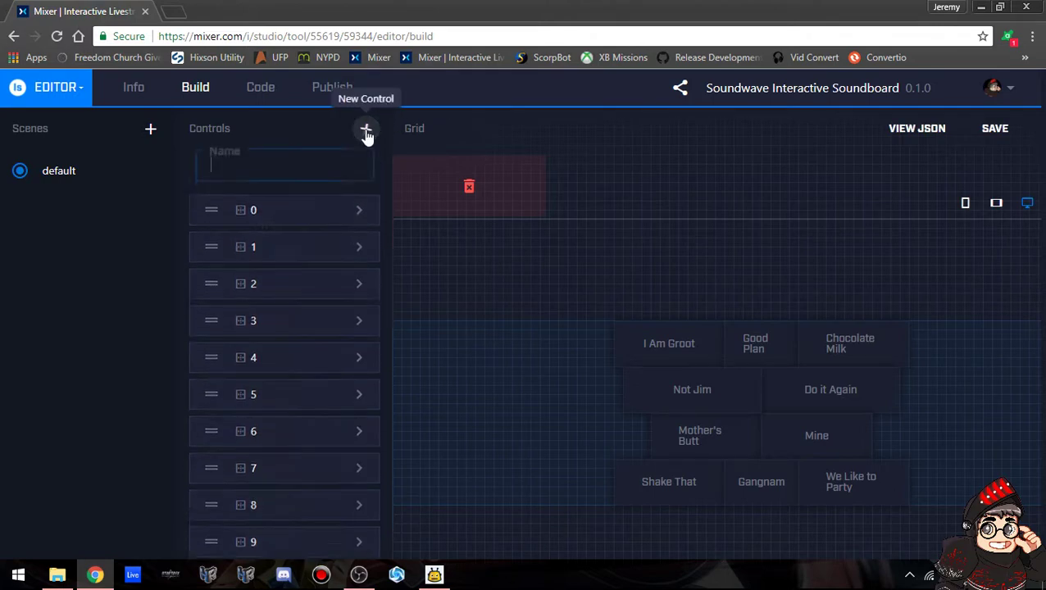
type("10")
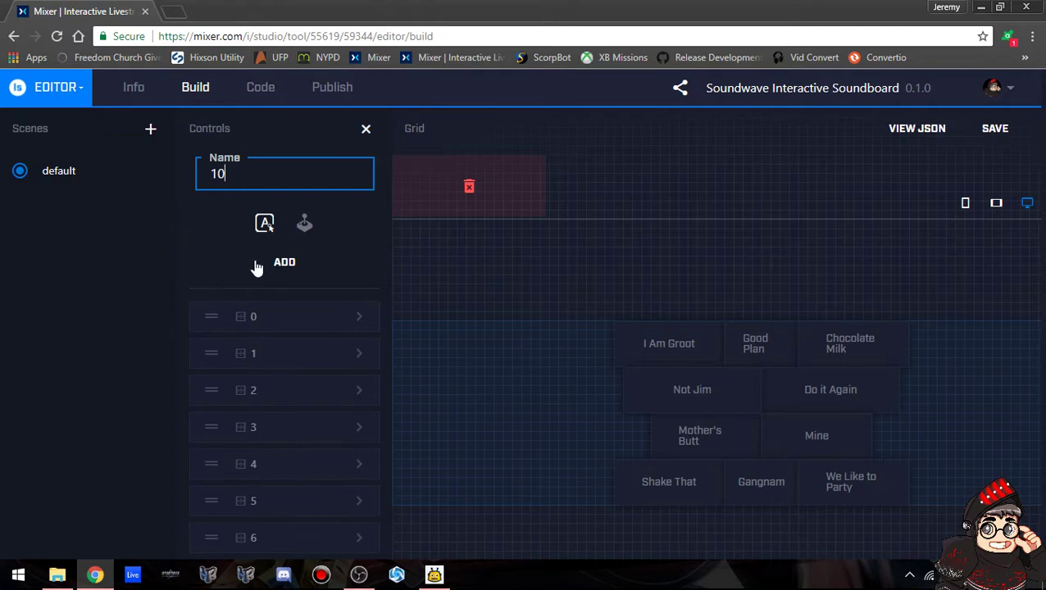
left_click(282, 263)
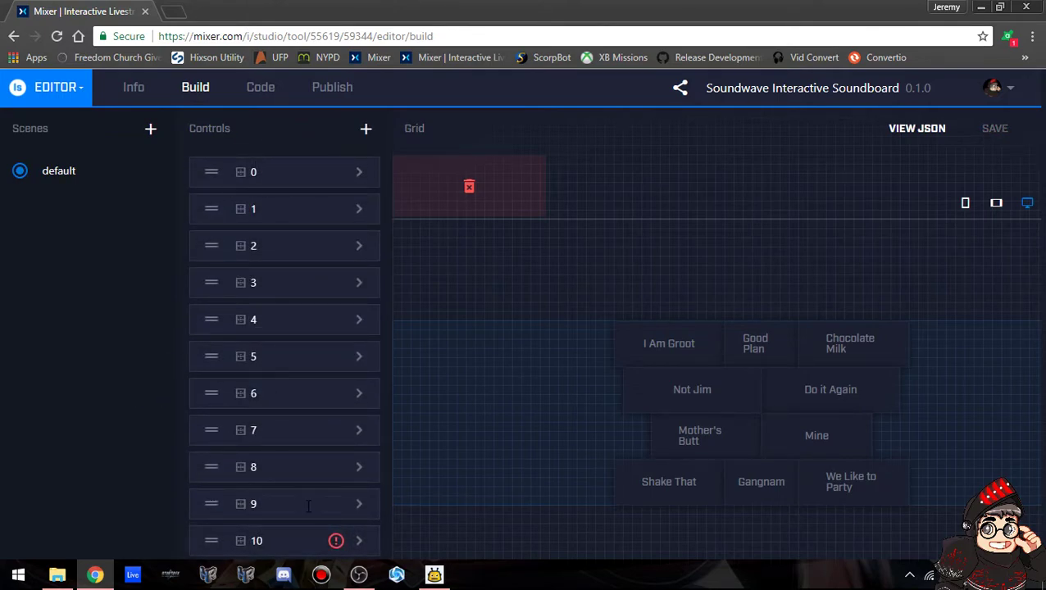
Label control 10 'Boogers', place it on the grid, then delete control 10.
left_click(362, 543)
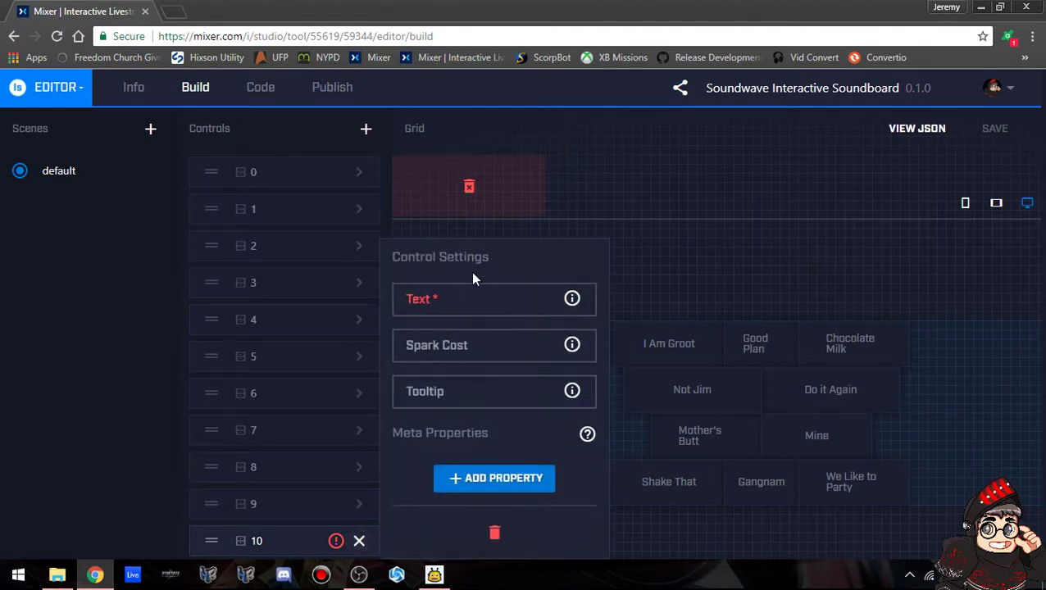
left_click(461, 302)
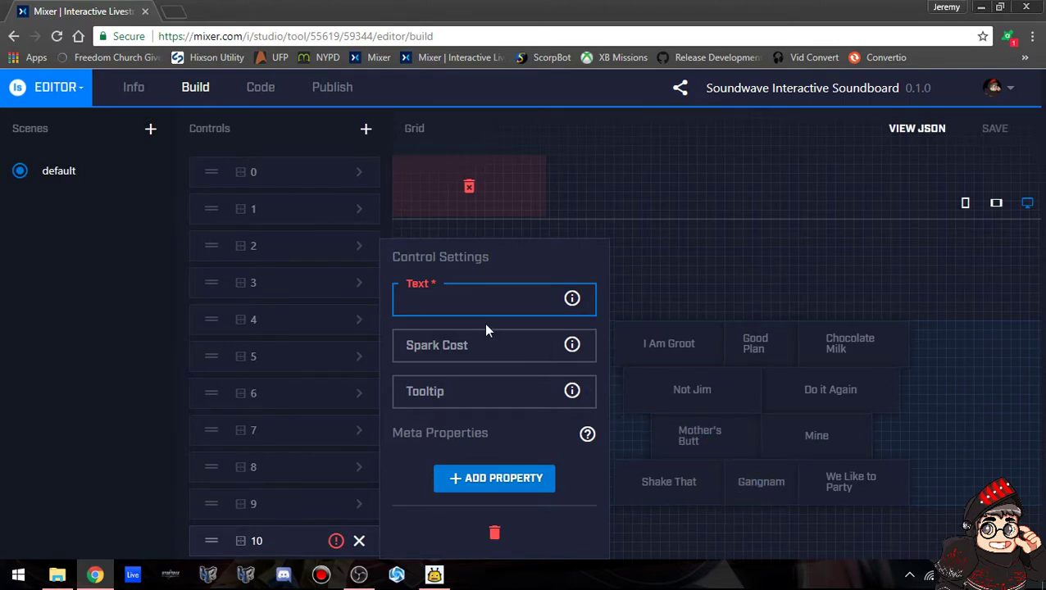
type("Boogers")
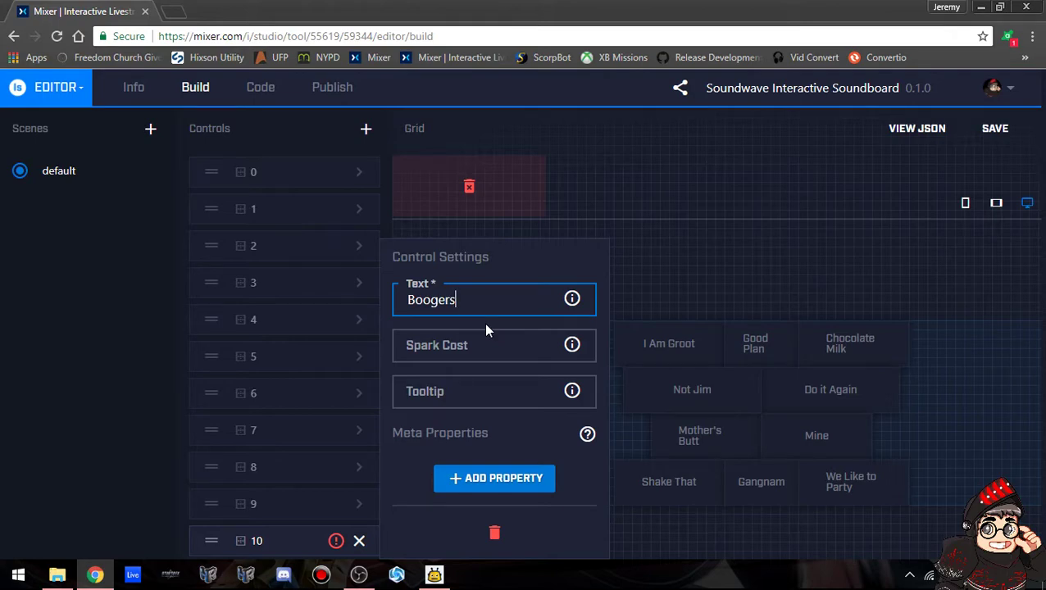
left_click(359, 541)
left_click_drag(209, 540, 506, 379)
left_click(517, 376)
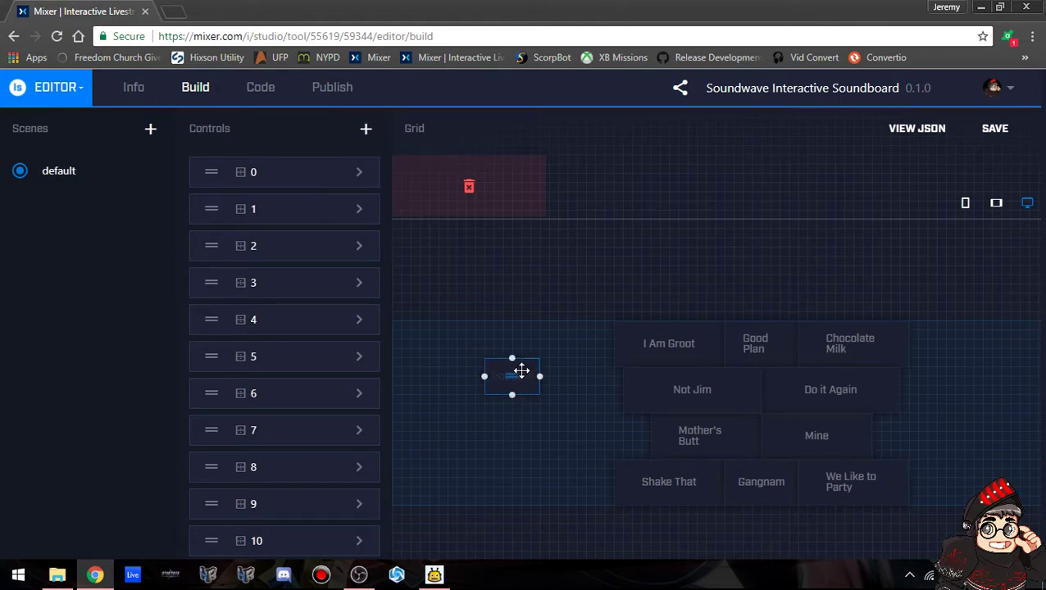
left_click(360, 543)
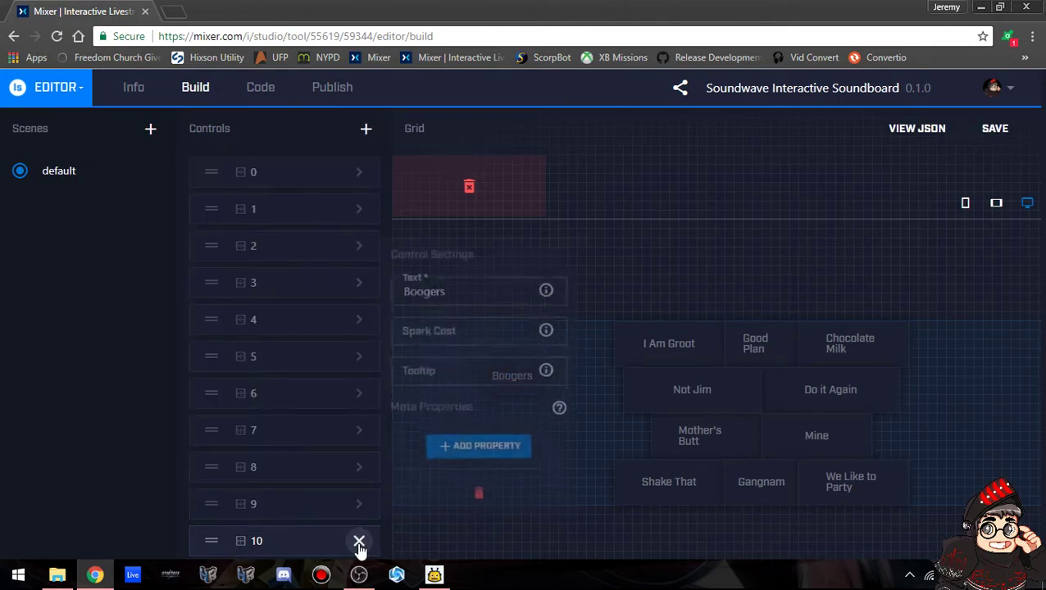
left_click(490, 530)
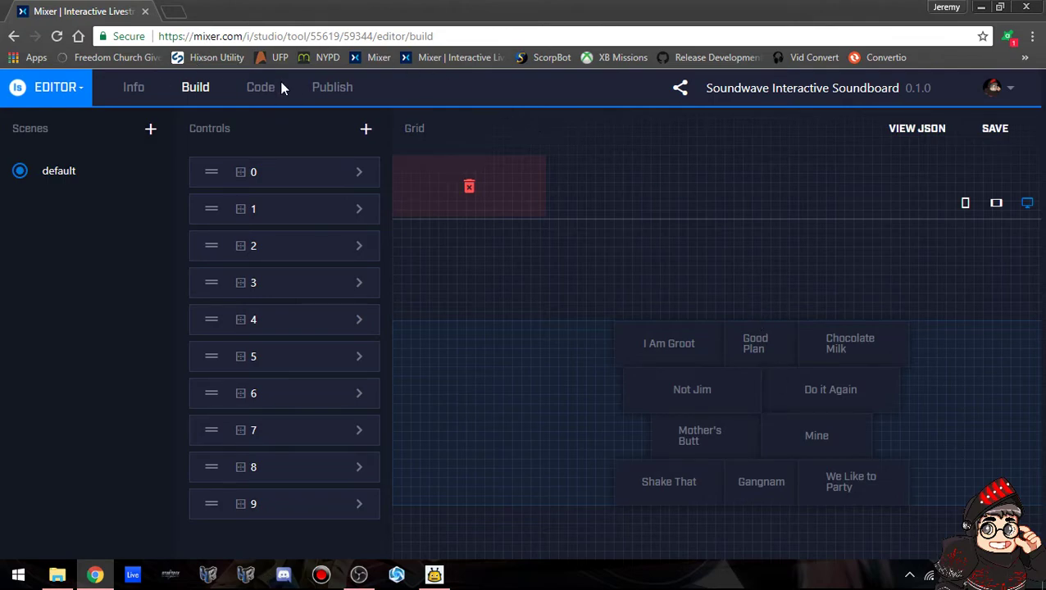
Select version ID 59344 on the Code page, return to Info and switch to Firebot.
left_click(254, 87)
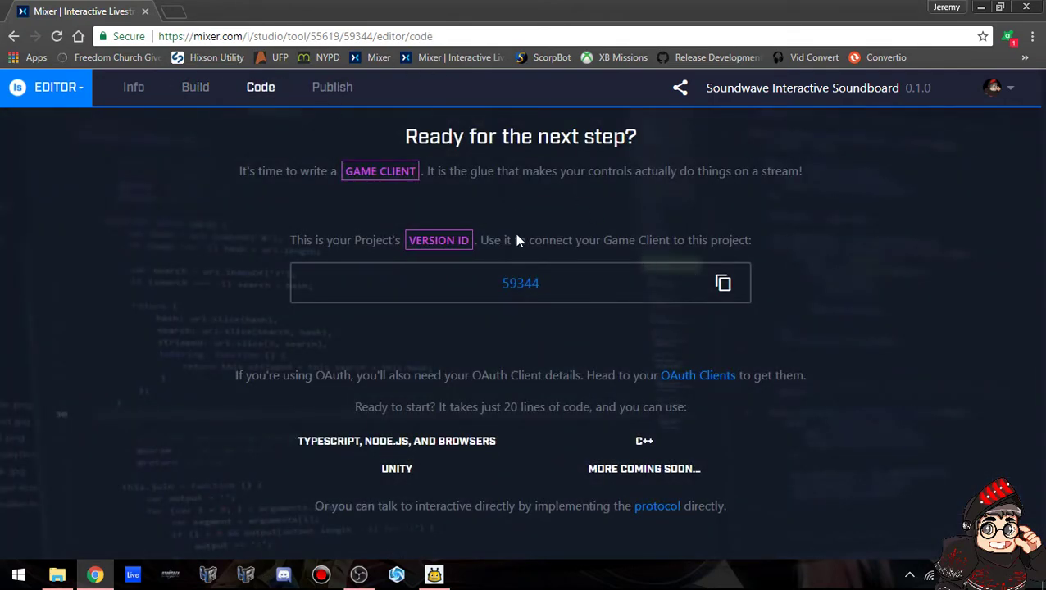
left_click_drag(575, 308, 484, 282)
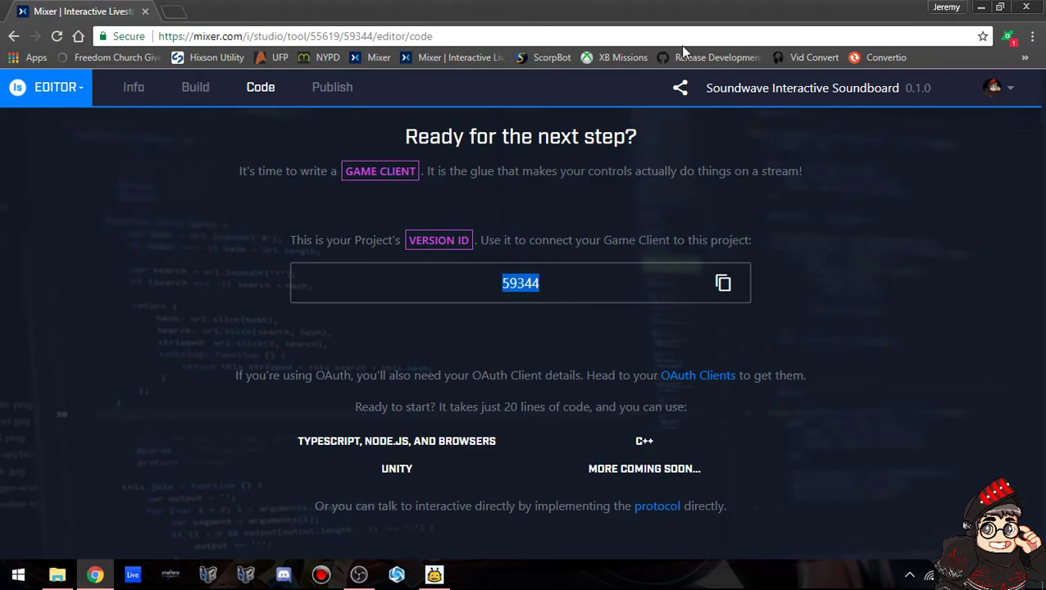
left_click(133, 87)
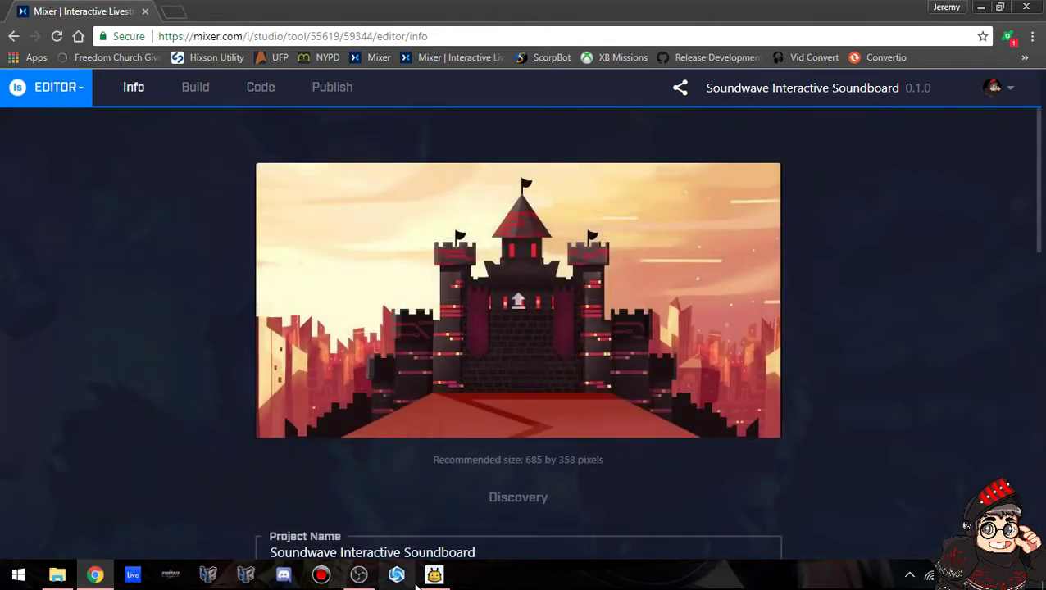
left_click(434, 575)
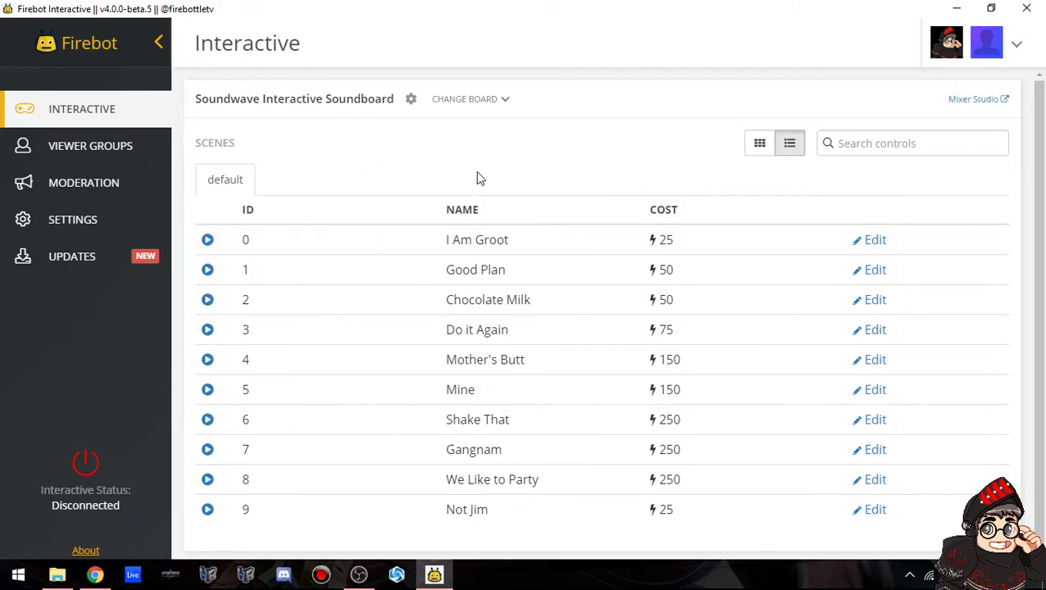
Start adding a new board via CHANGE BOARD, cancel, and switch back to Chrome.
left_click(502, 99)
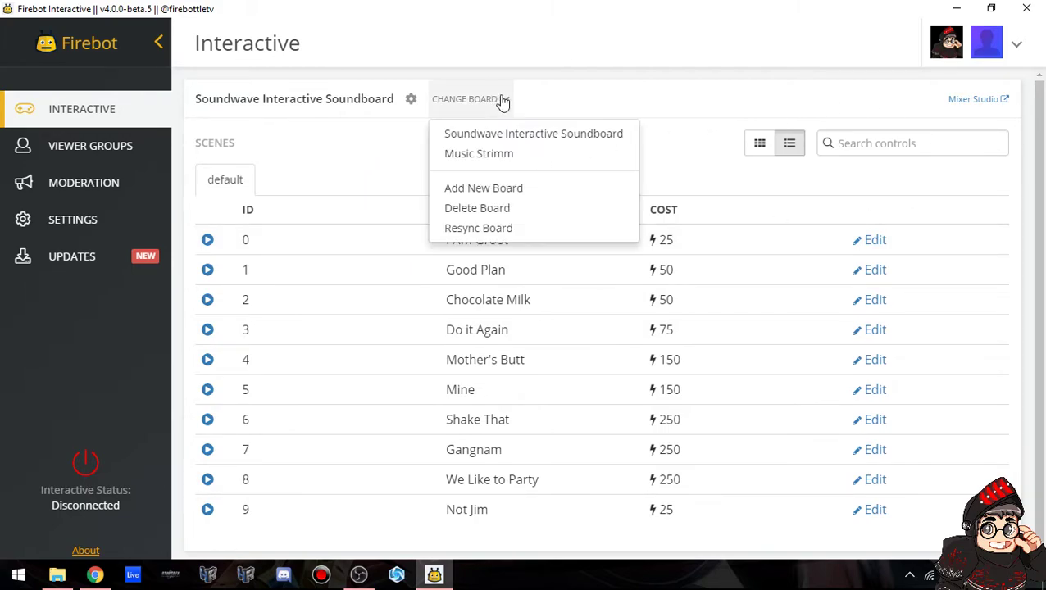
left_click(492, 187)
left_click(467, 307)
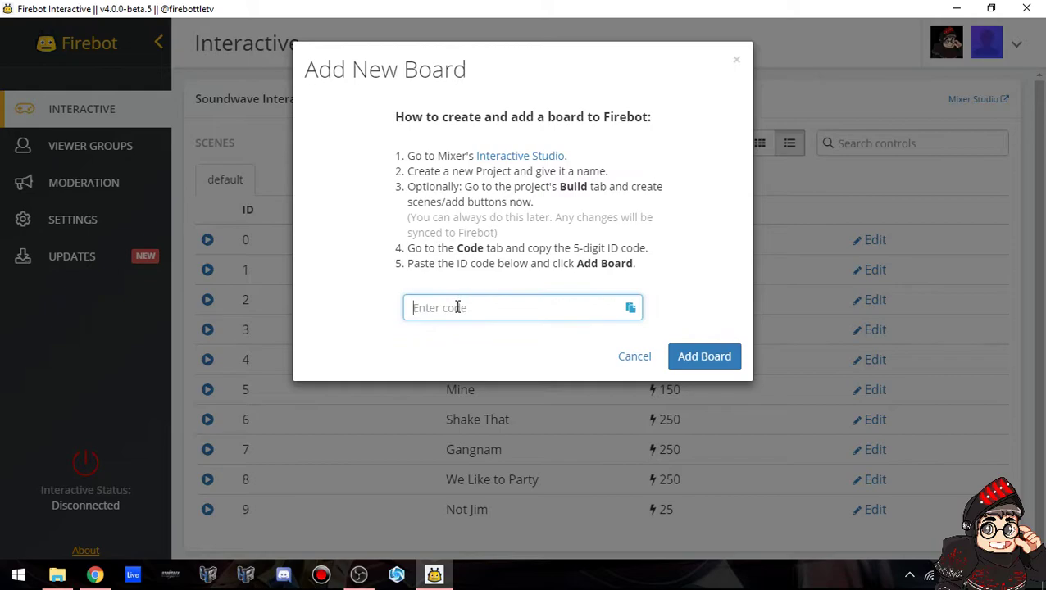
left_click(628, 361)
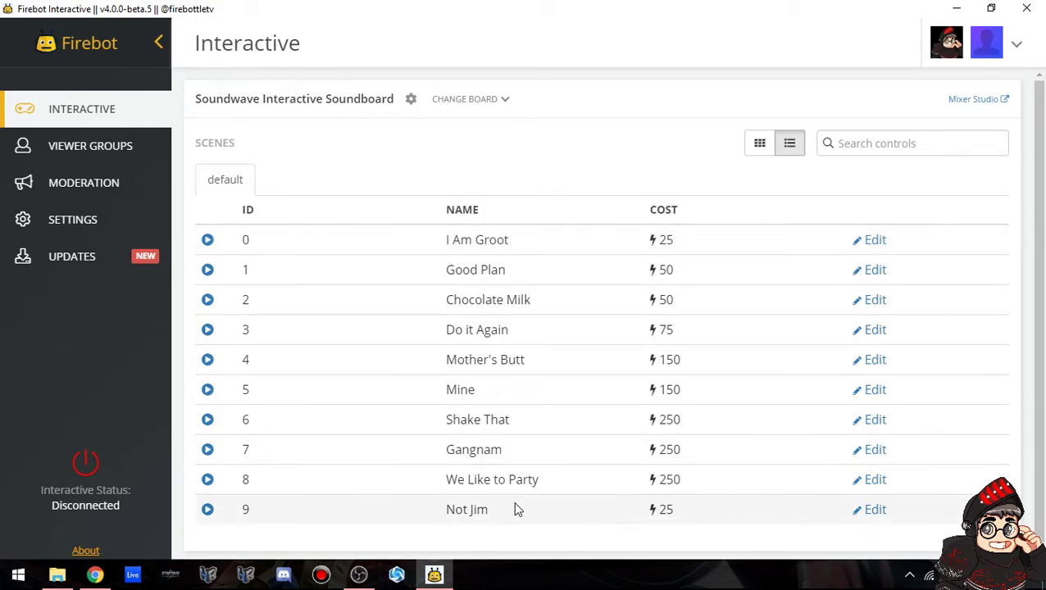
left_click(95, 574)
Check control 0's text 'I Am Groot' and its 25-spark cost in the Build view.
left_click(197, 91)
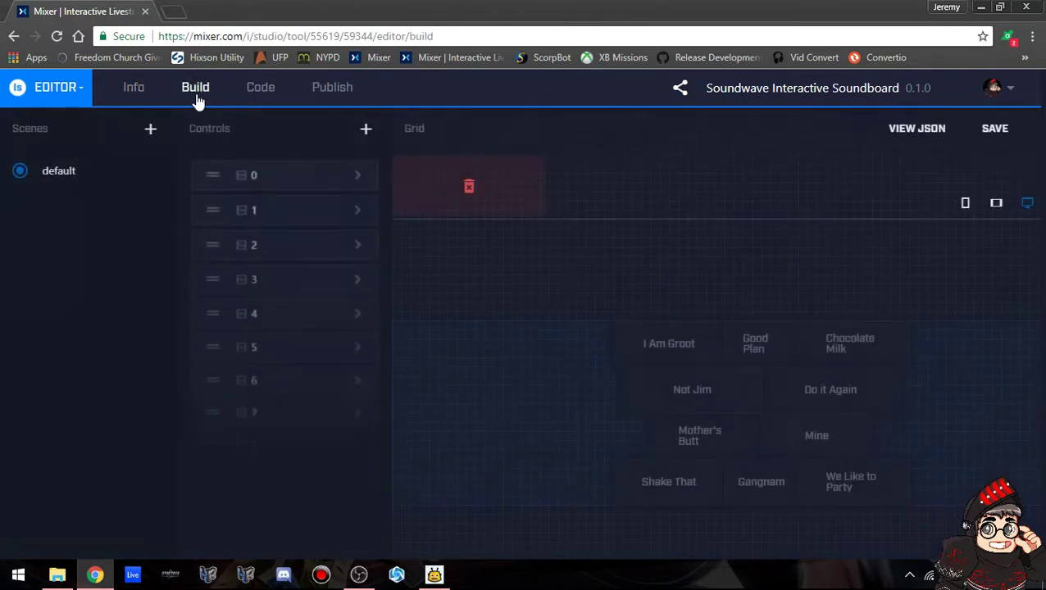
left_click(361, 180)
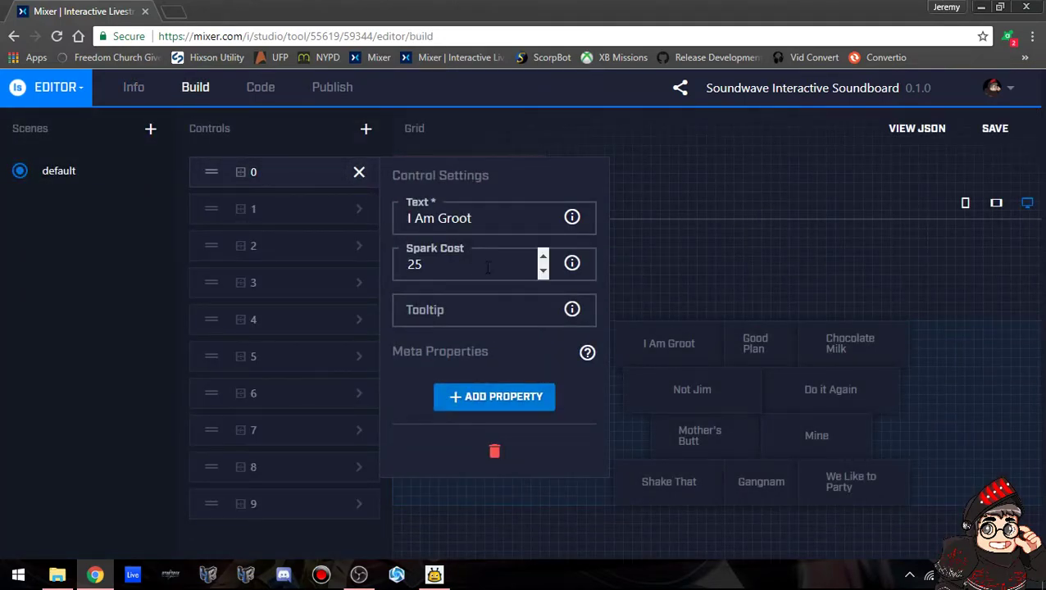
left_click_drag(495, 264, 357, 281)
left_click_drag(473, 215, 185, 211)
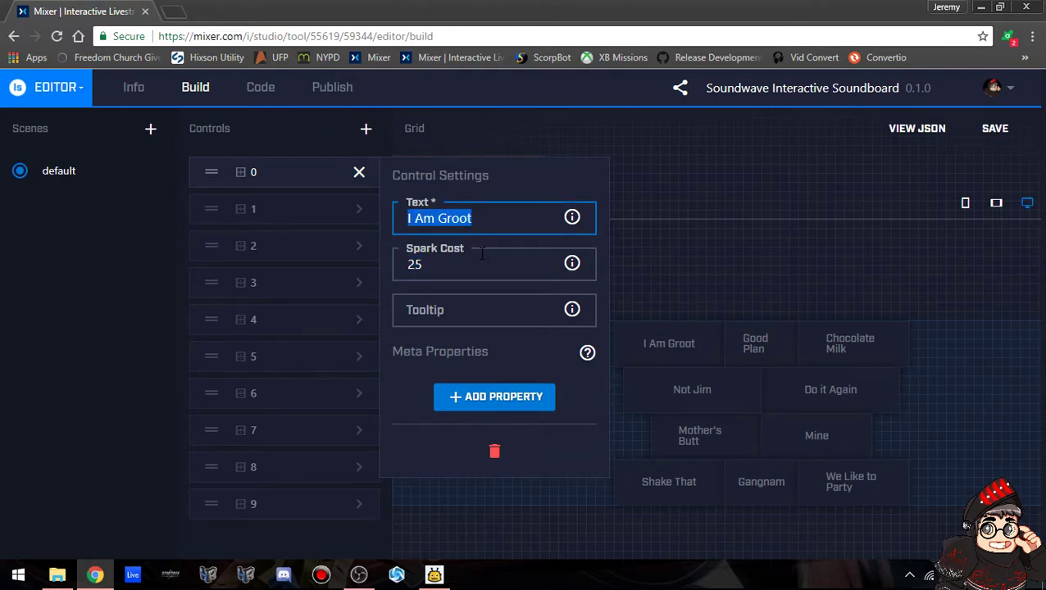
left_click_drag(493, 269, 196, 248)
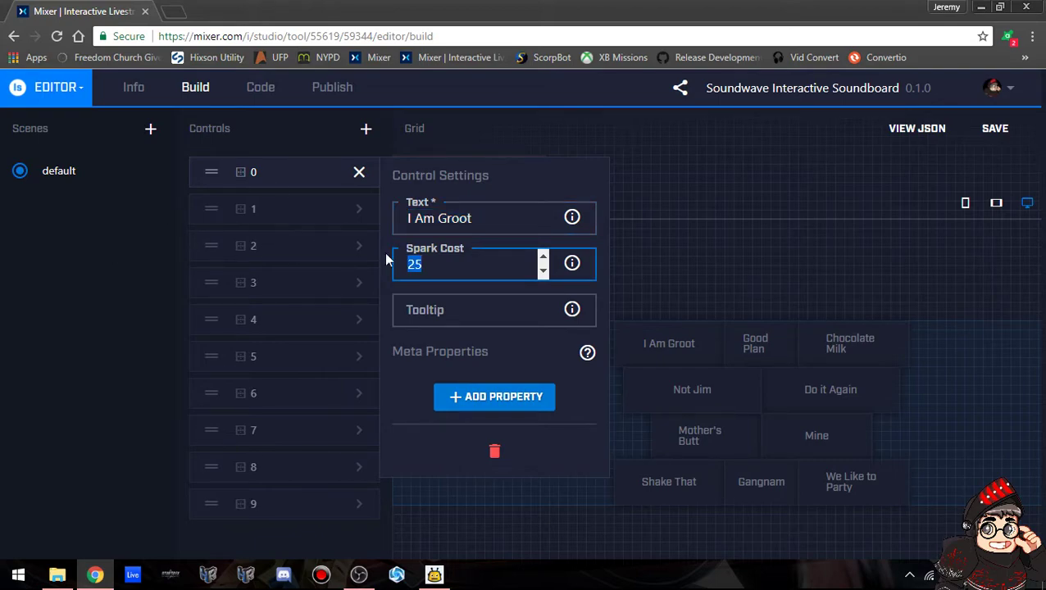
left_click(360, 174)
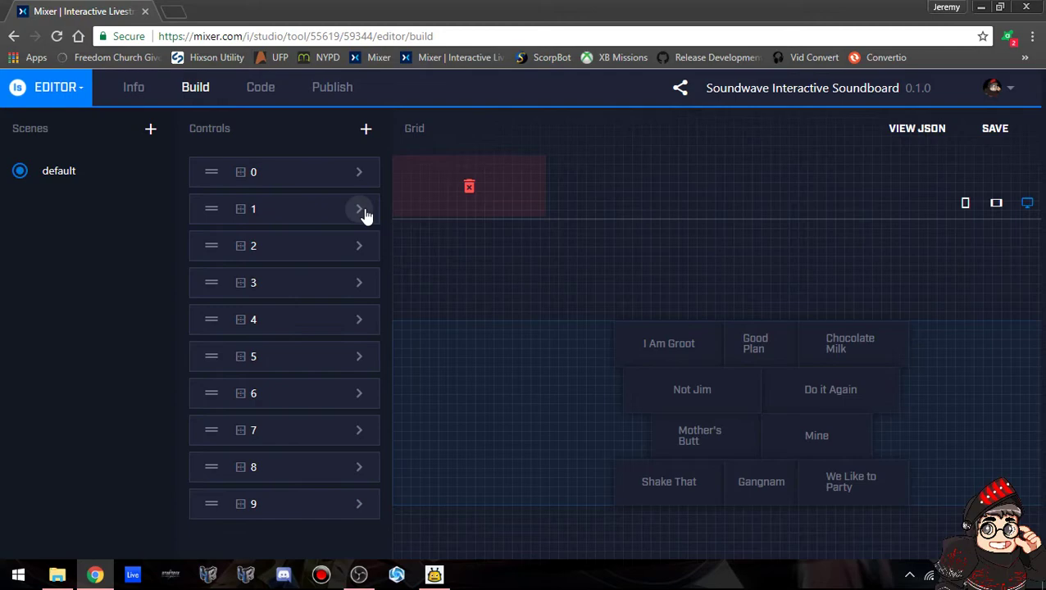
Preview the tablet, phone and desktop grid layouts.
left_click(996, 204)
left_click(967, 211)
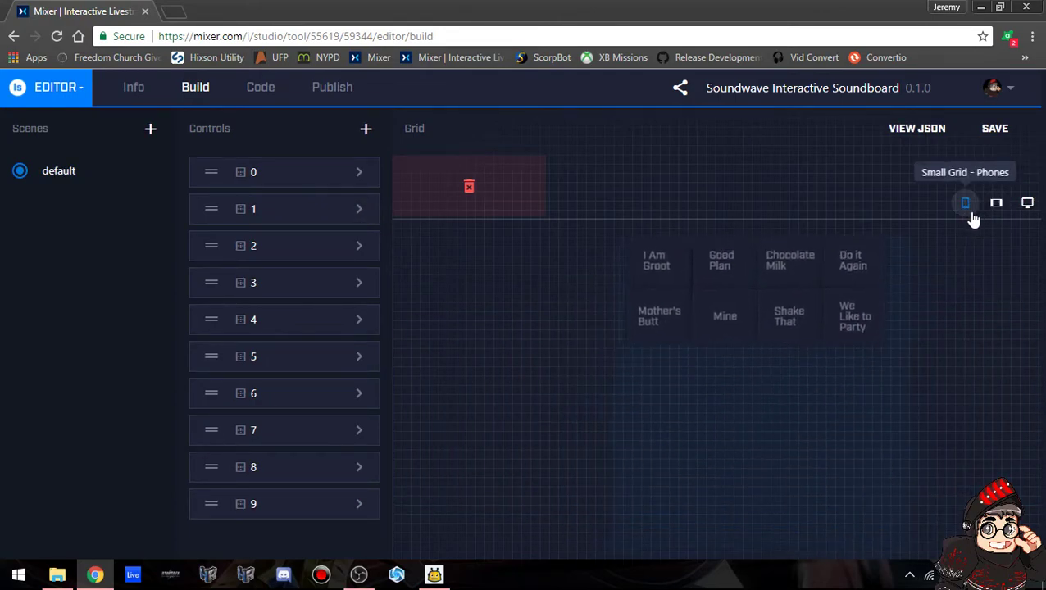
left_click(1024, 207)
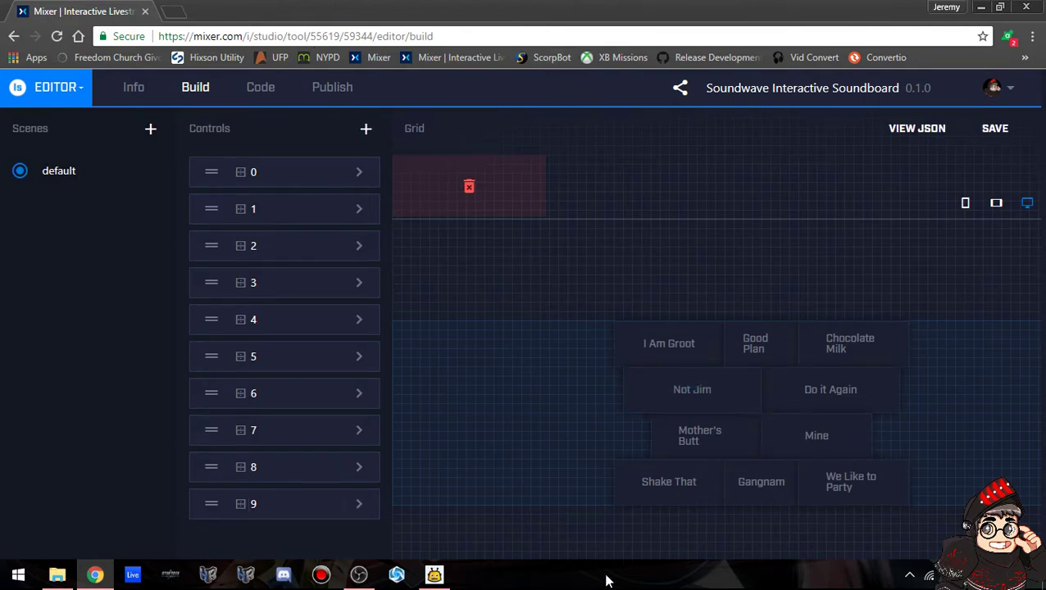
Open I Am Groot's Play Sound settings in Firebot and save without changes.
left_click(432, 576)
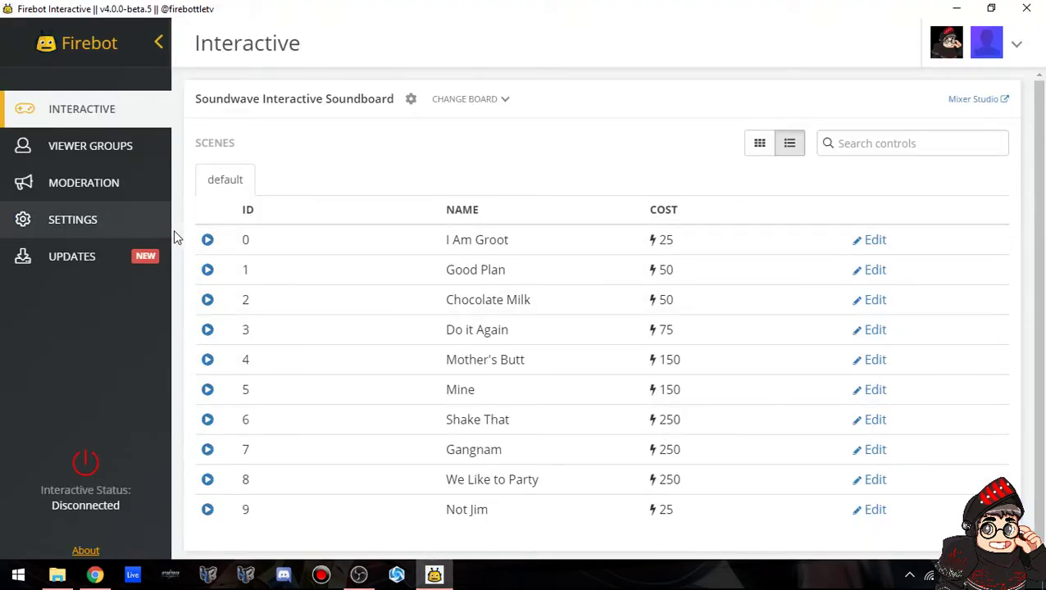
left_click(874, 241)
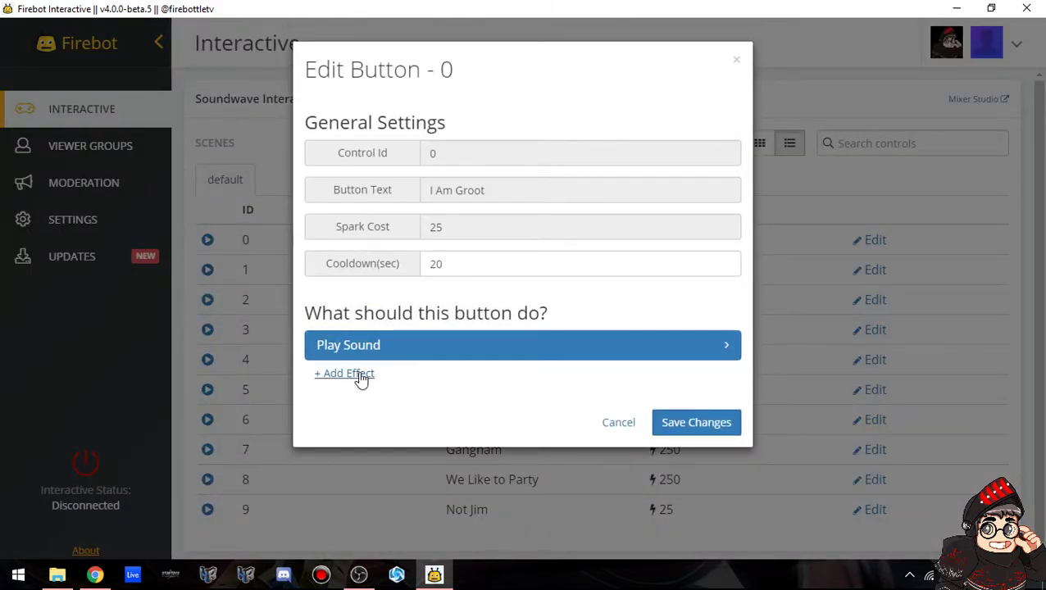
left_click(529, 347)
scroll(529, 367, "down", 3)
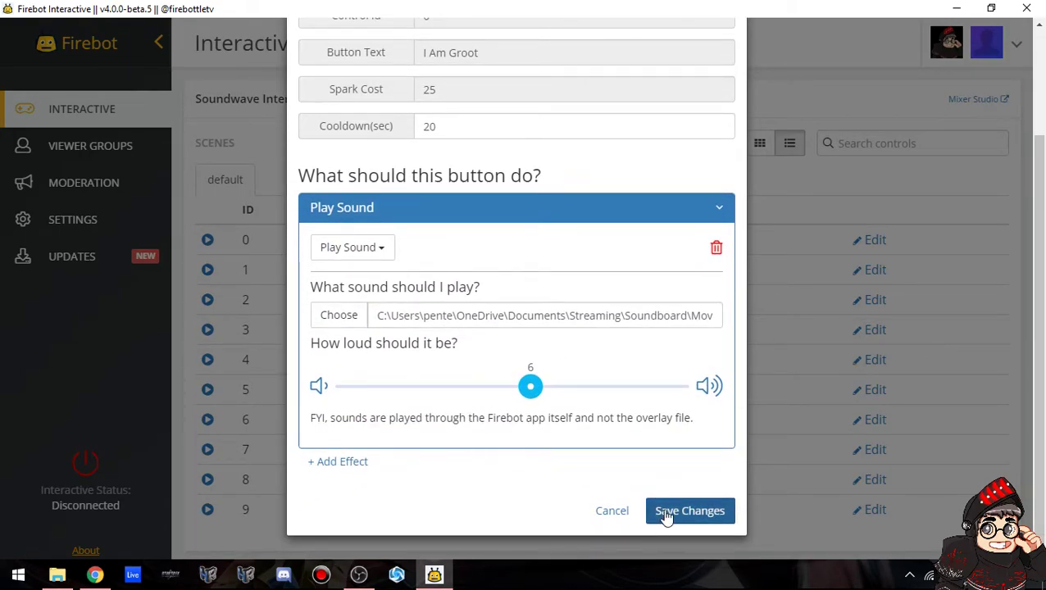
left_click(666, 517)
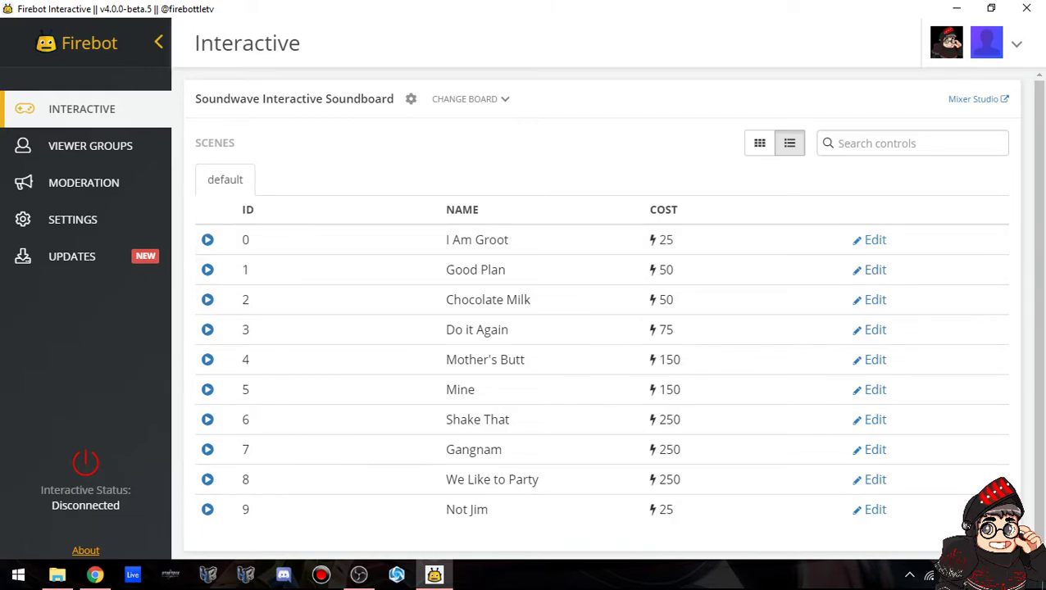
Raise I Am Groot's sound volume to 7 and save.
left_click(874, 241)
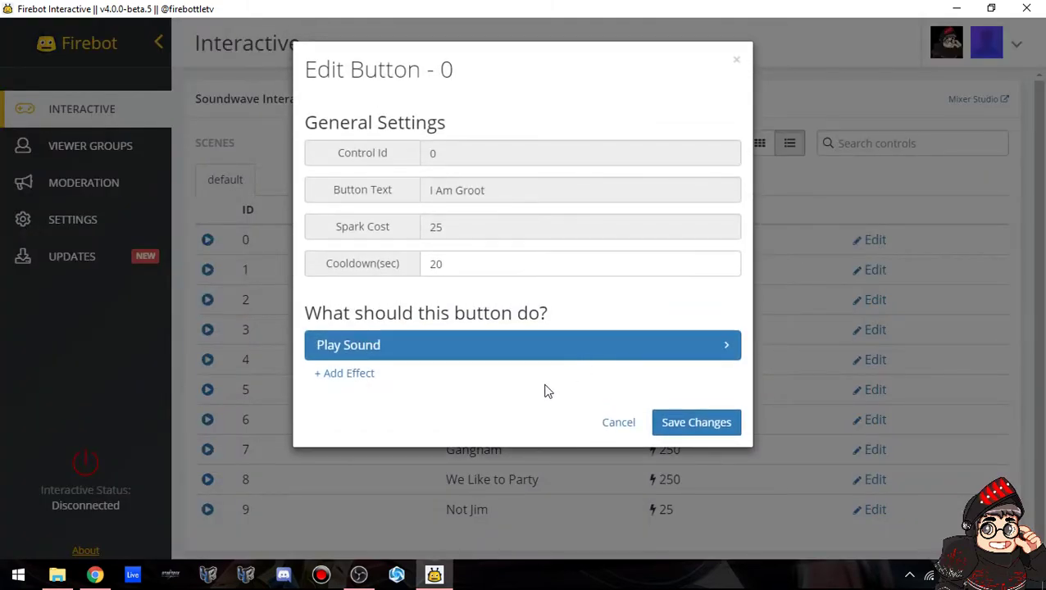
left_click(486, 348)
left_click_drag(529, 523, 566, 525)
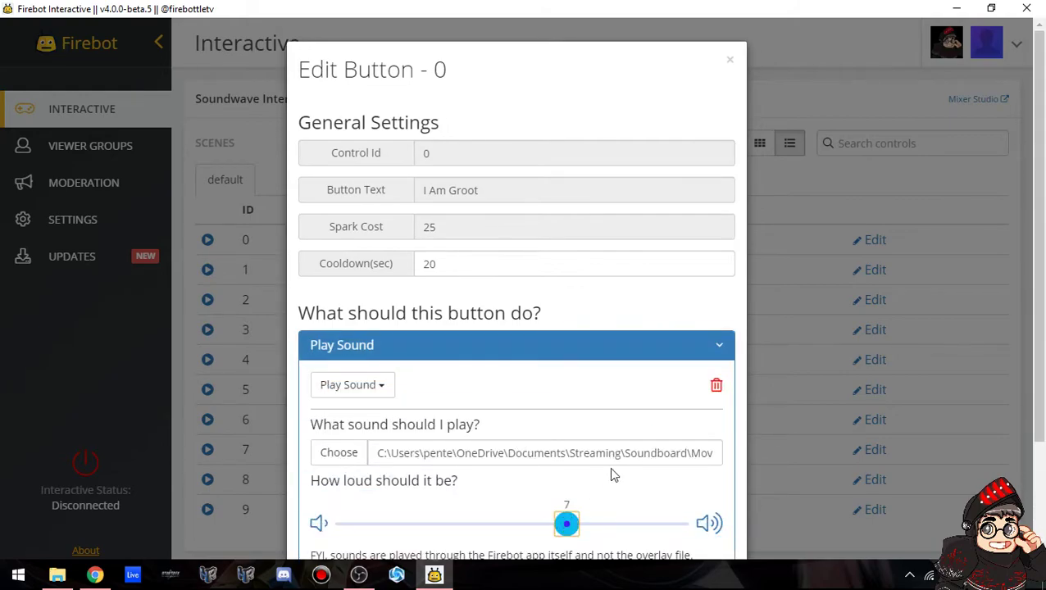
scroll(603, 483, "down", 2)
left_click(689, 512)
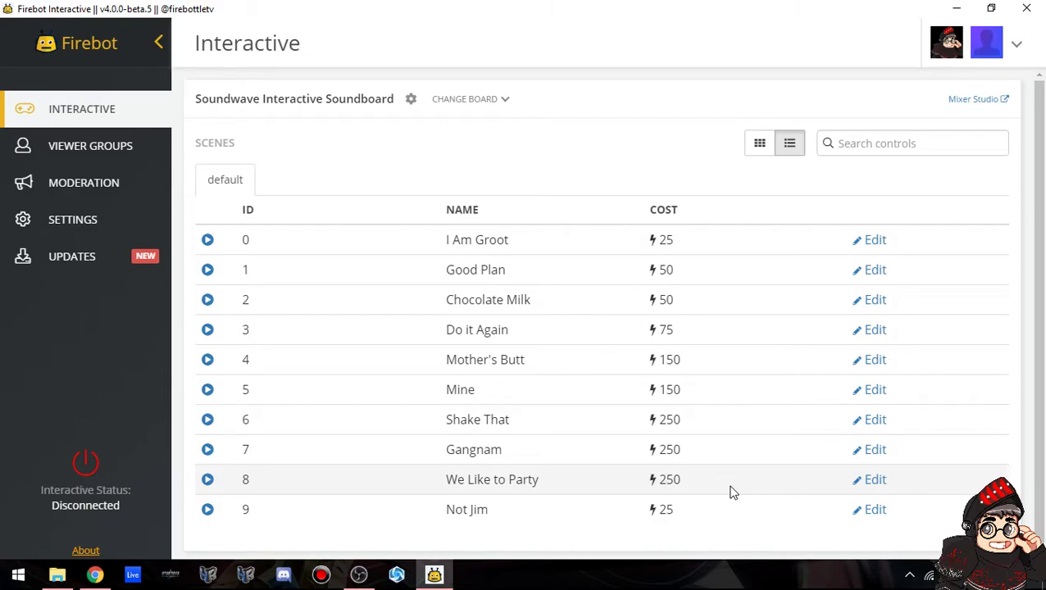
Check Chocolate Milk's Play Sound and Show Image effects, save, and test-fire the button.
left_click(876, 301)
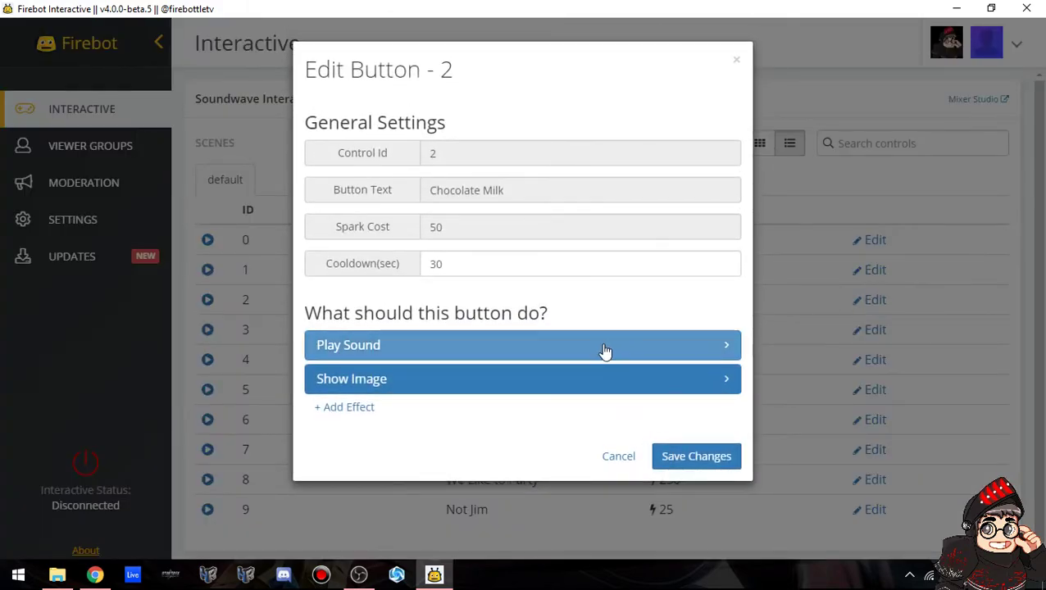
left_click(503, 350)
scroll(484, 385, "down", 2)
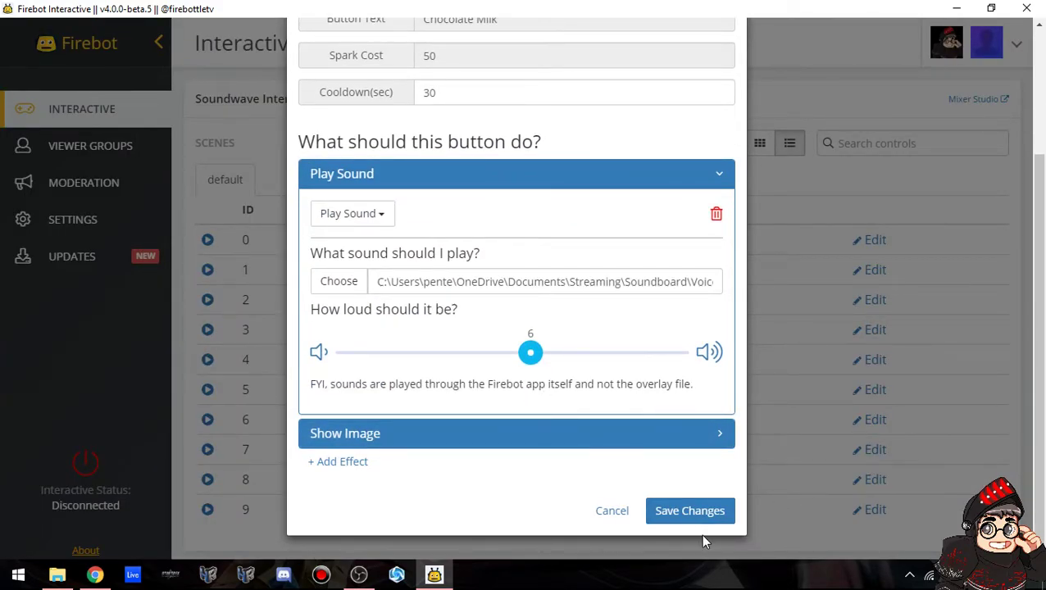
left_click(607, 434)
scroll(557, 402, "down", 3)
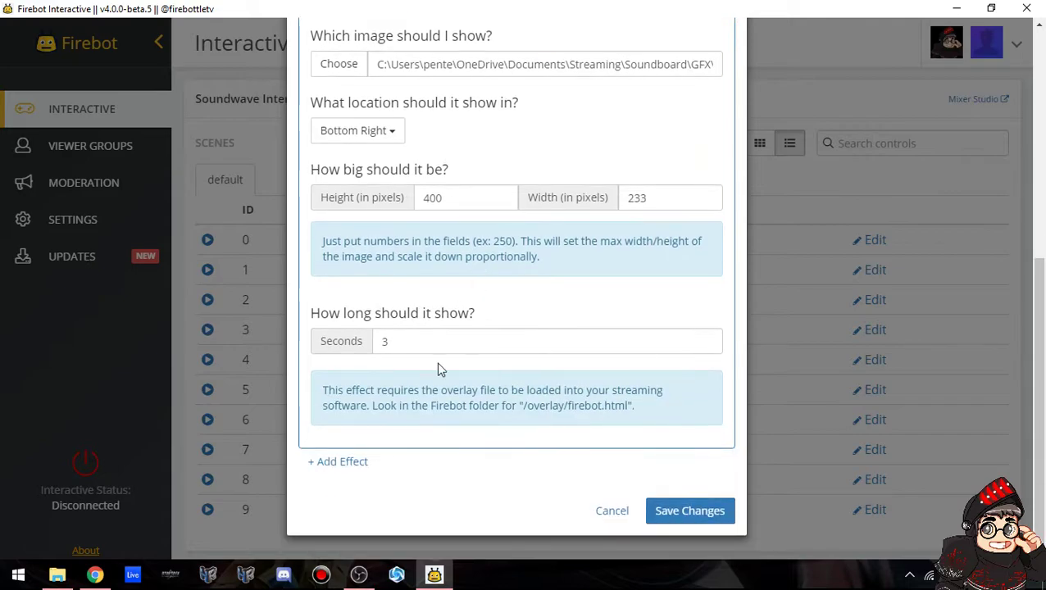
left_click(689, 510)
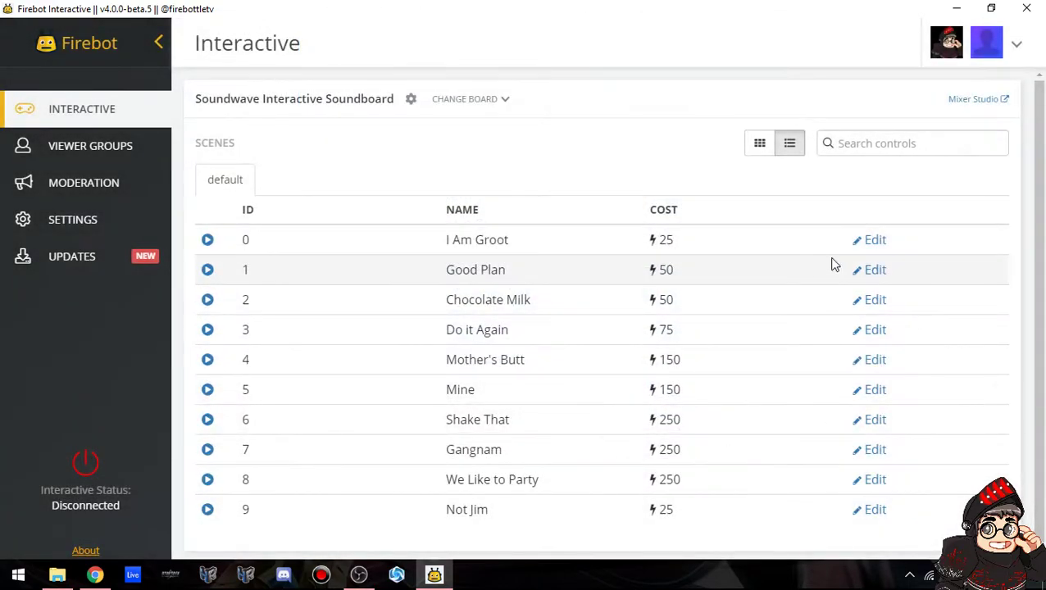
left_click(210, 306)
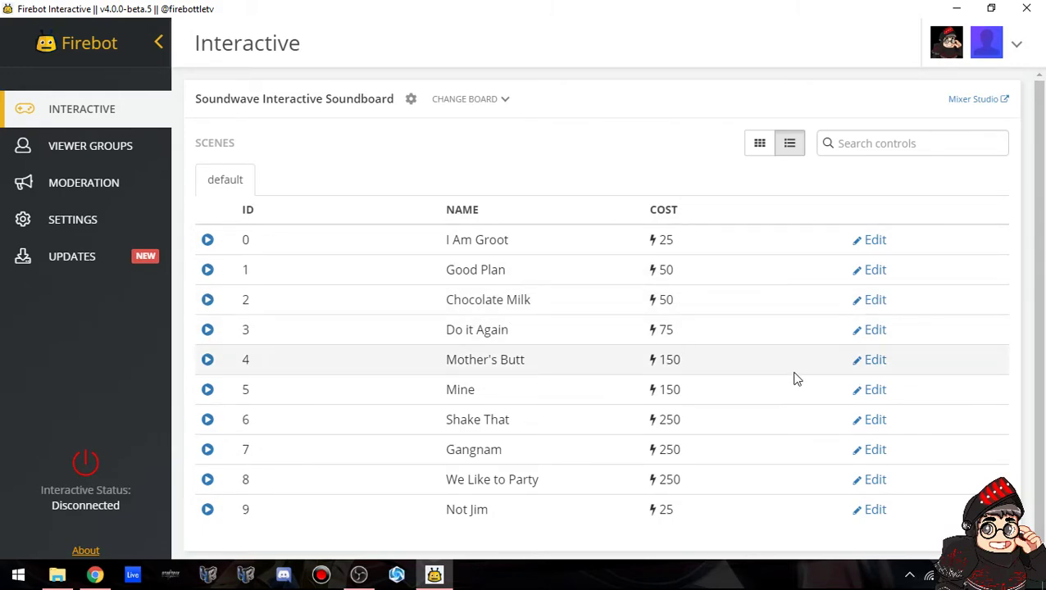
Review the Mother's Butt button's Delay effect, save the button, and test its effects.
left_click(870, 362)
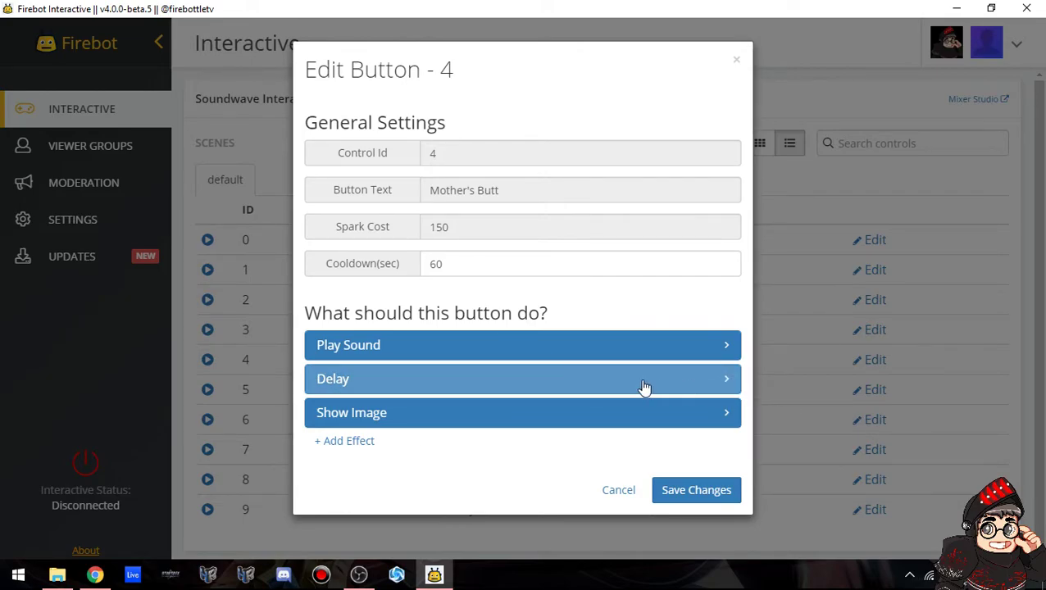
left_click(612, 388)
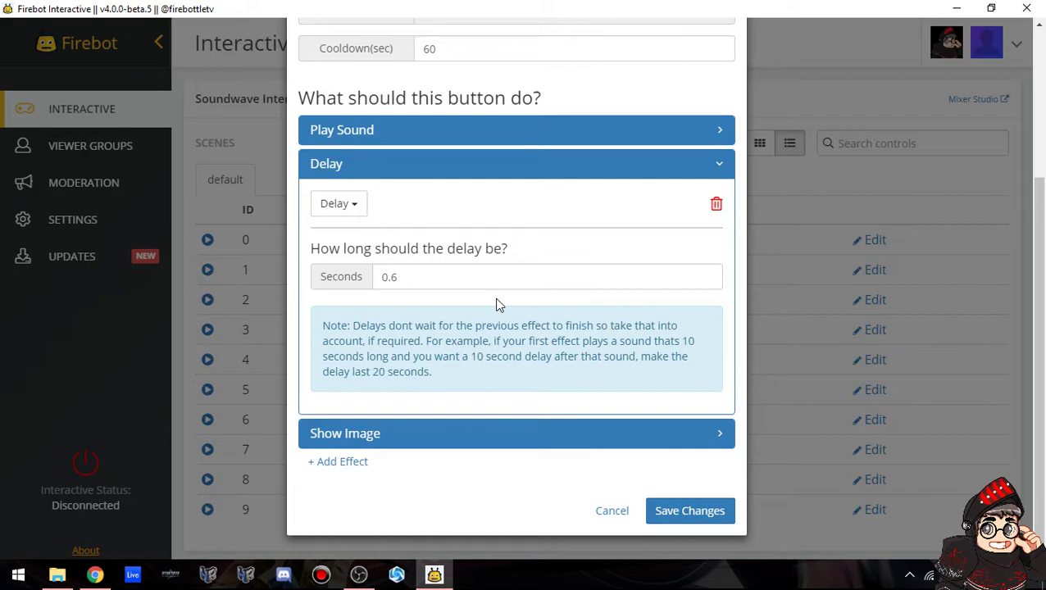
left_click(701, 511)
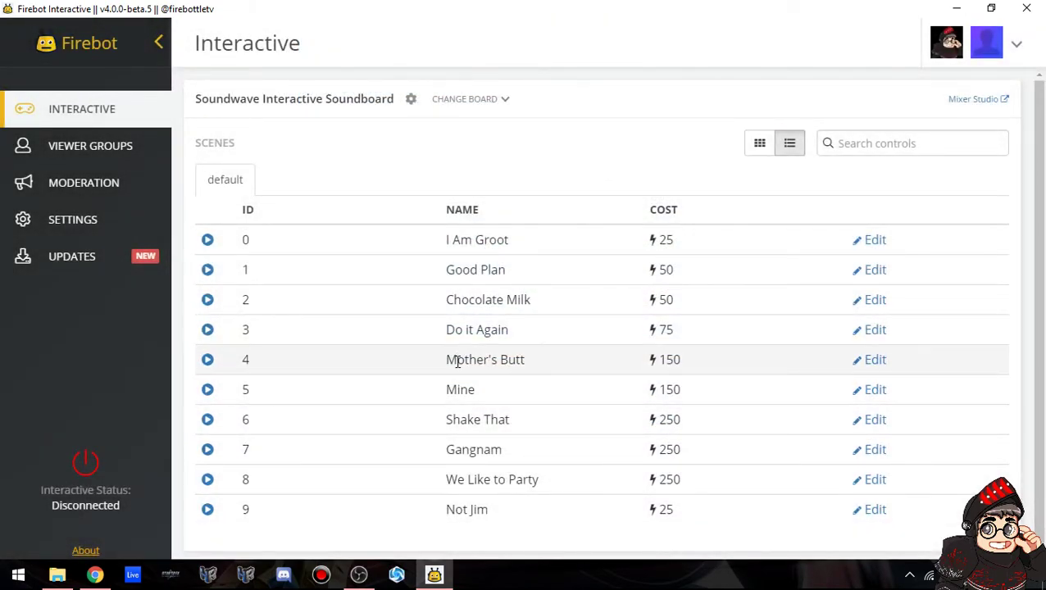
left_click(208, 362)
Confirm the Show Image effect displays for 7 seconds and save the button.
left_click(870, 360)
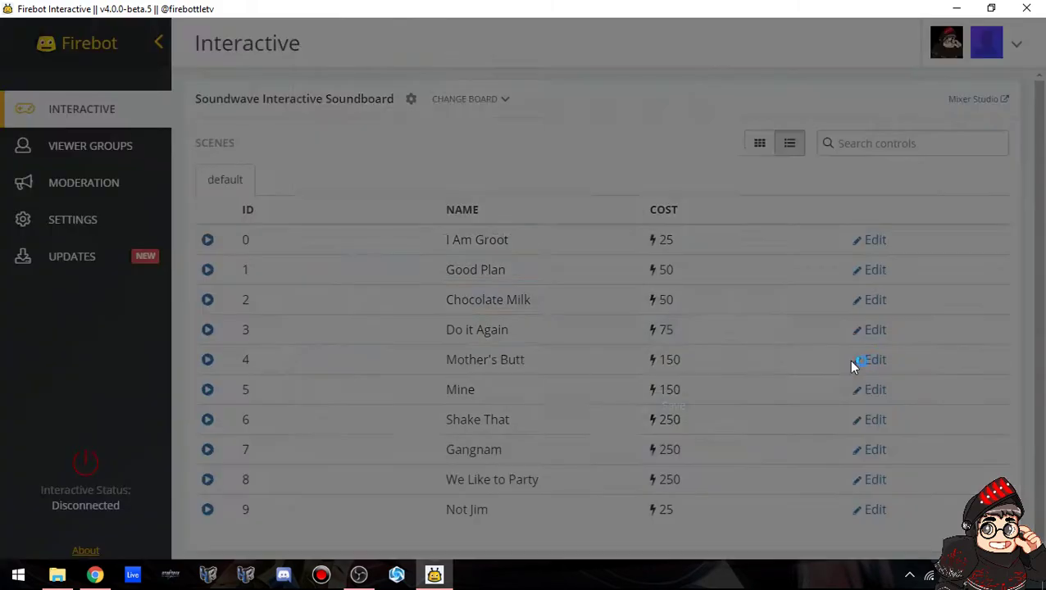
left_click(484, 422)
scroll(660, 435, "down", 5)
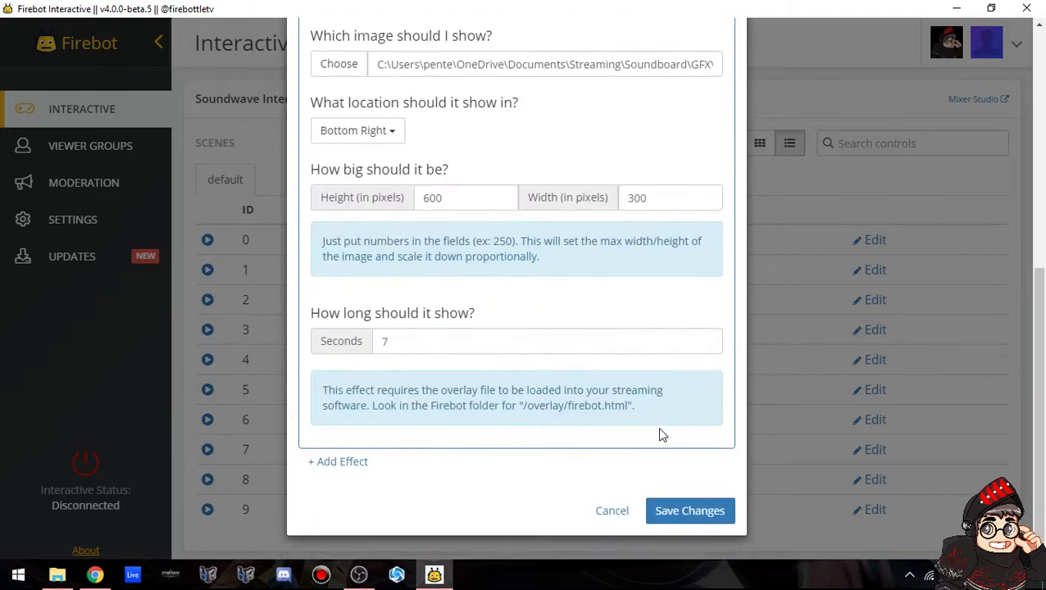
left_click_drag(411, 345, 365, 351)
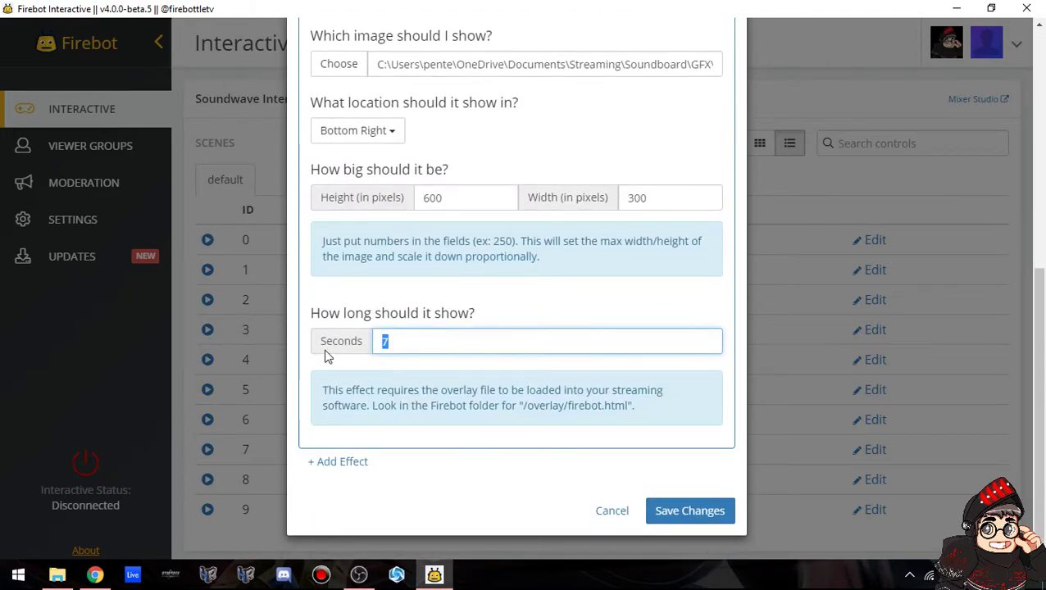
left_click(637, 311)
scroll(627, 318, "up", 3)
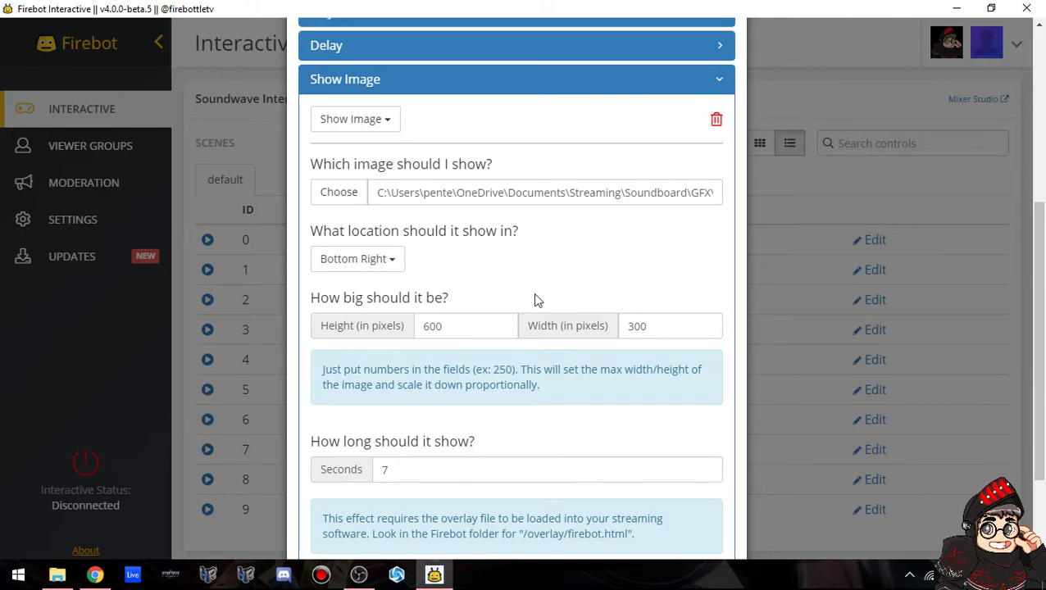
scroll(532, 295, "down", 2)
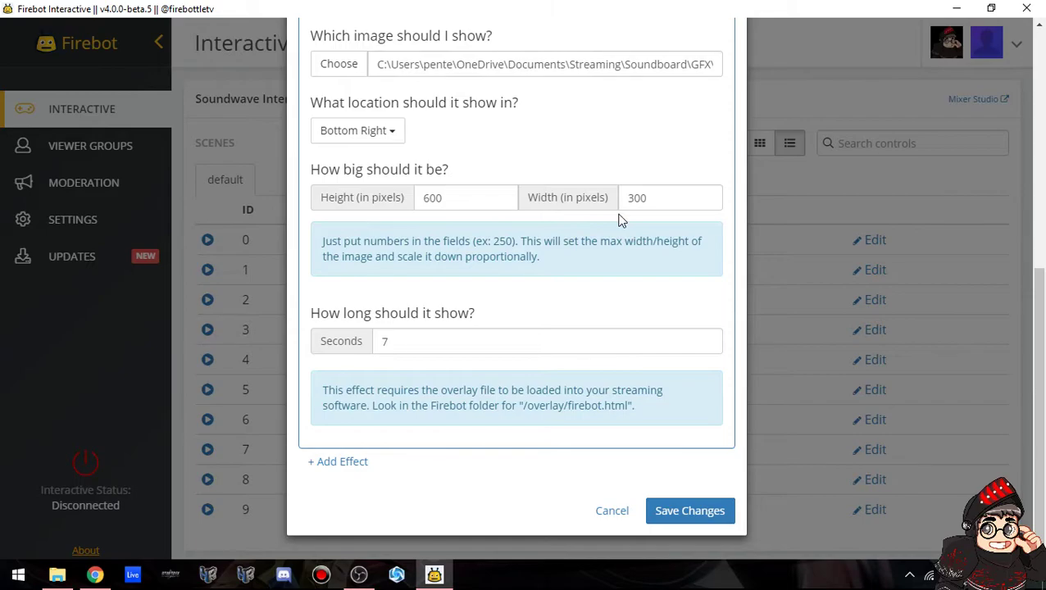
left_click(689, 511)
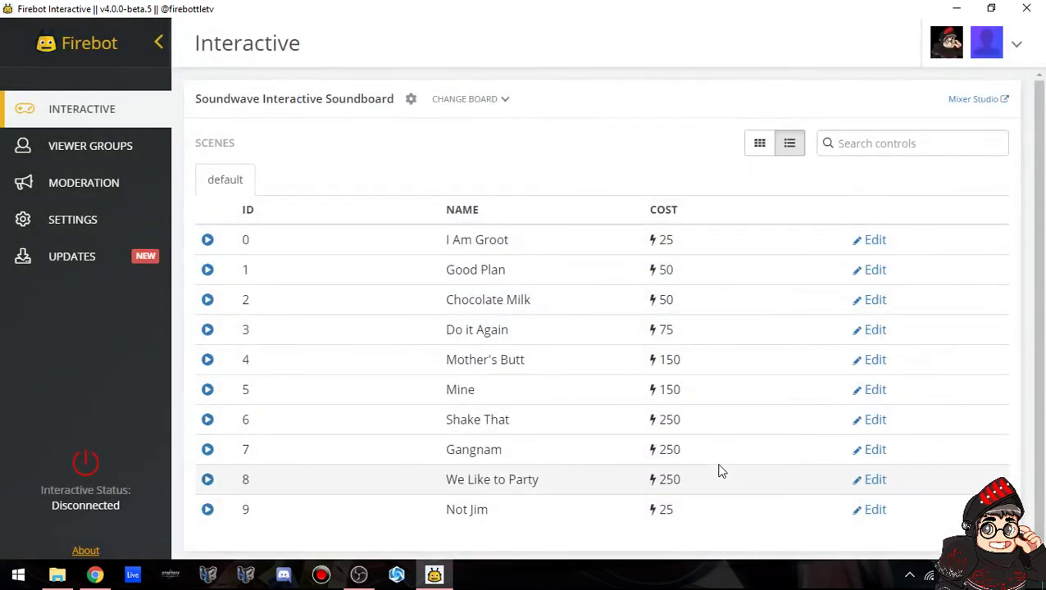
scroll(566, 390, "down", 1)
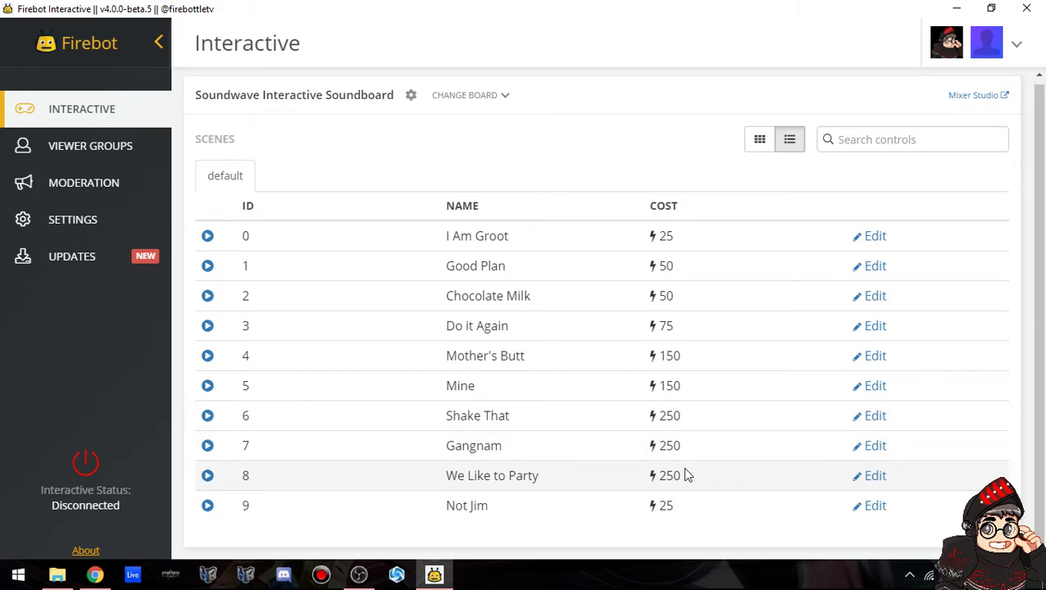
left_click(208, 448)
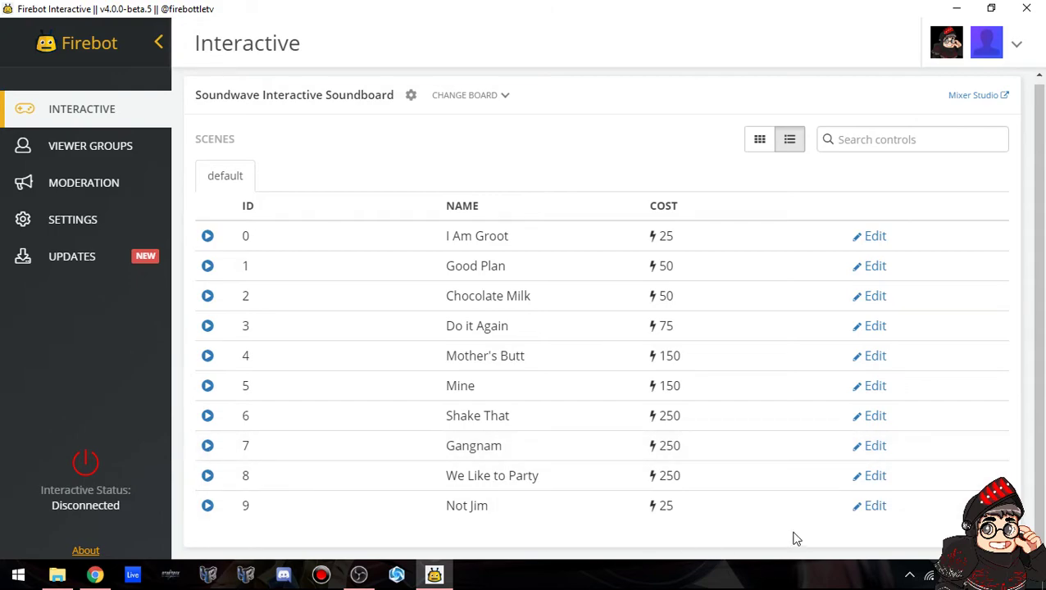
left_click(869, 446)
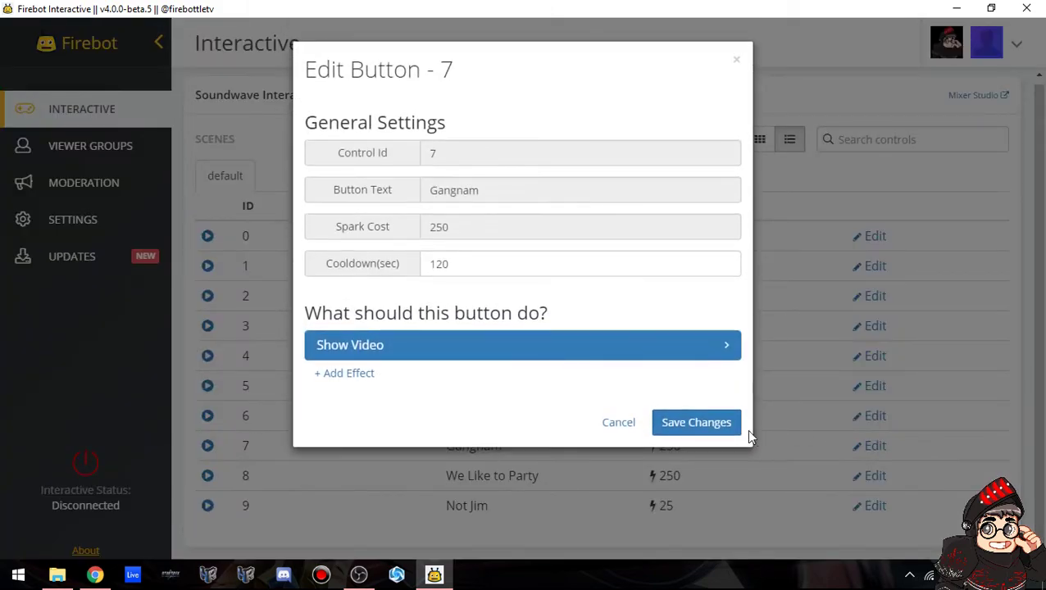
left_click(512, 353)
scroll(605, 387, "down", 5)
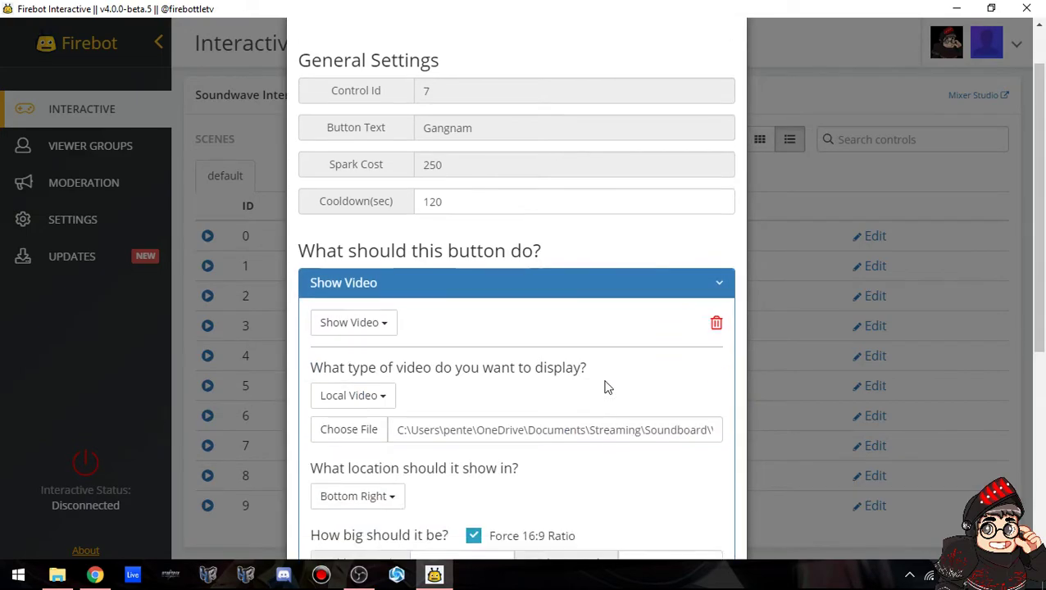
scroll(460, 341, "up", 3)
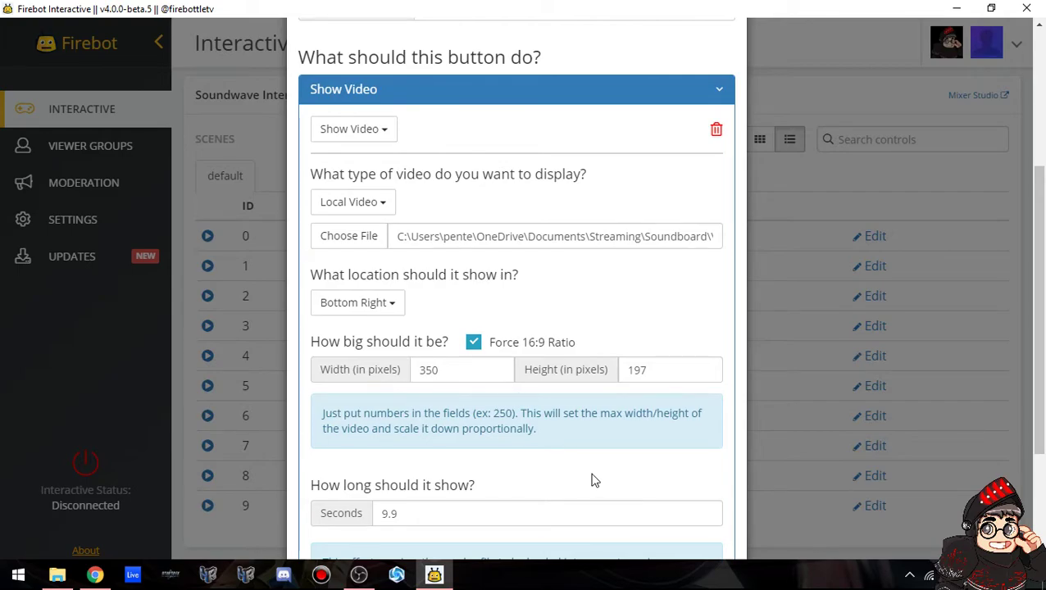
scroll(594, 480, "down", 3)
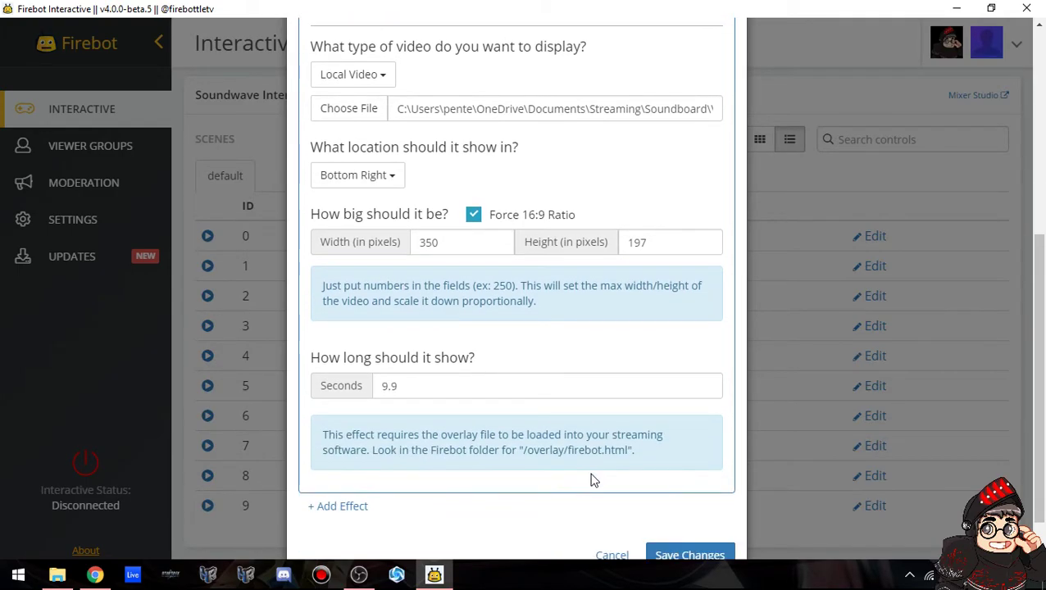
scroll(594, 480, "up", 3)
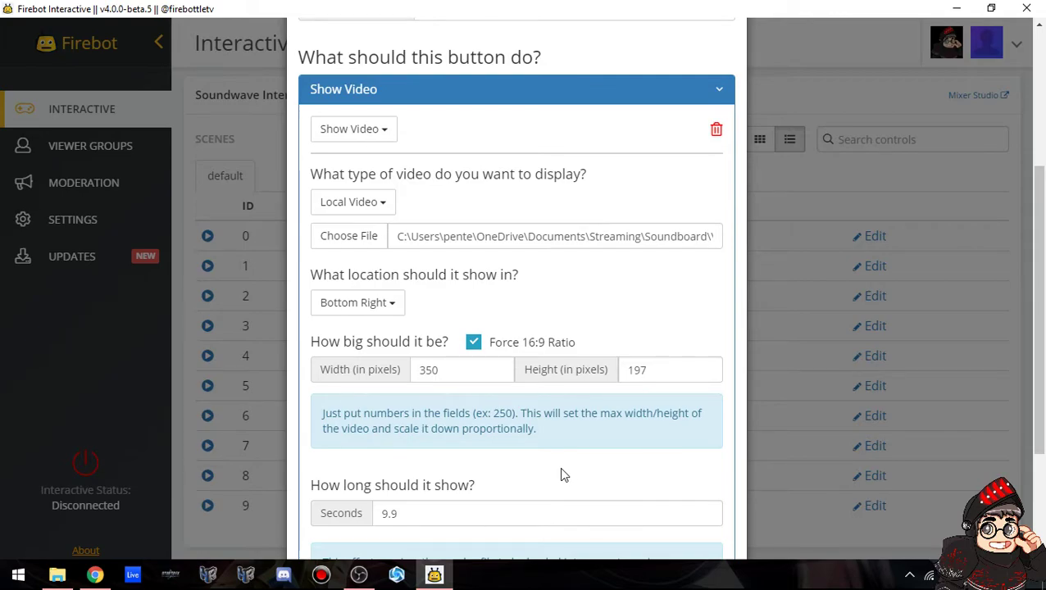
scroll(560, 477, "down", 3)
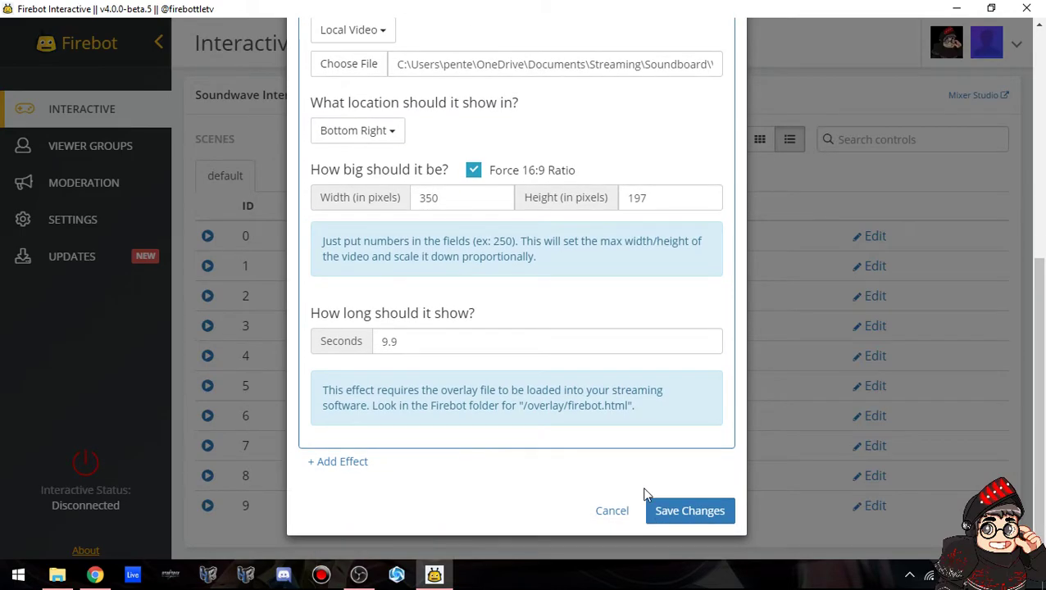
left_click(680, 512)
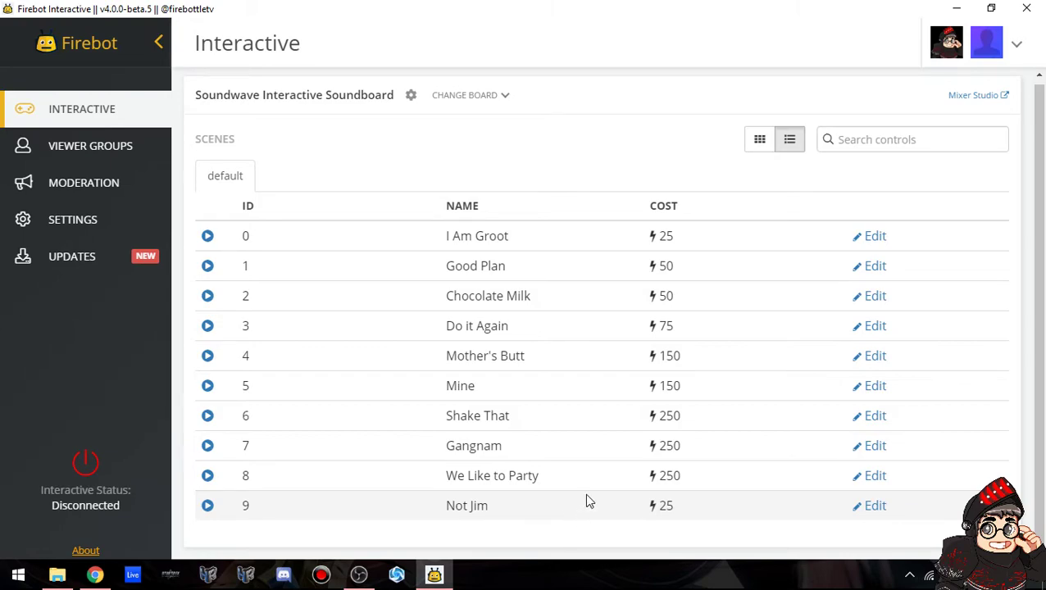
left_click(879, 358)
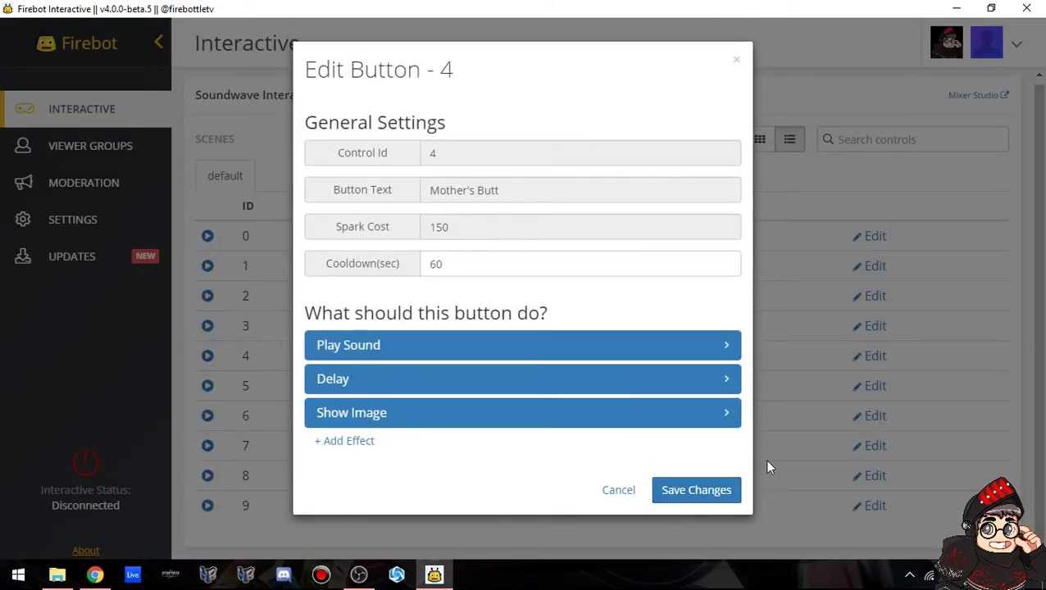
left_click(694, 491)
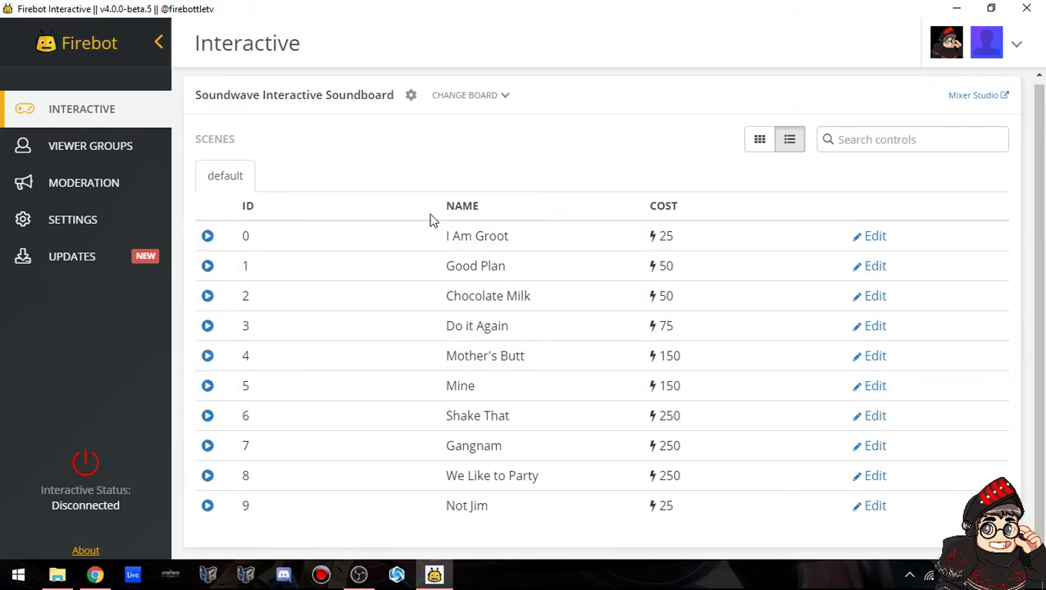
Check the board settings, then review the I Am Groot button's cooldown and save it.
left_click(412, 99)
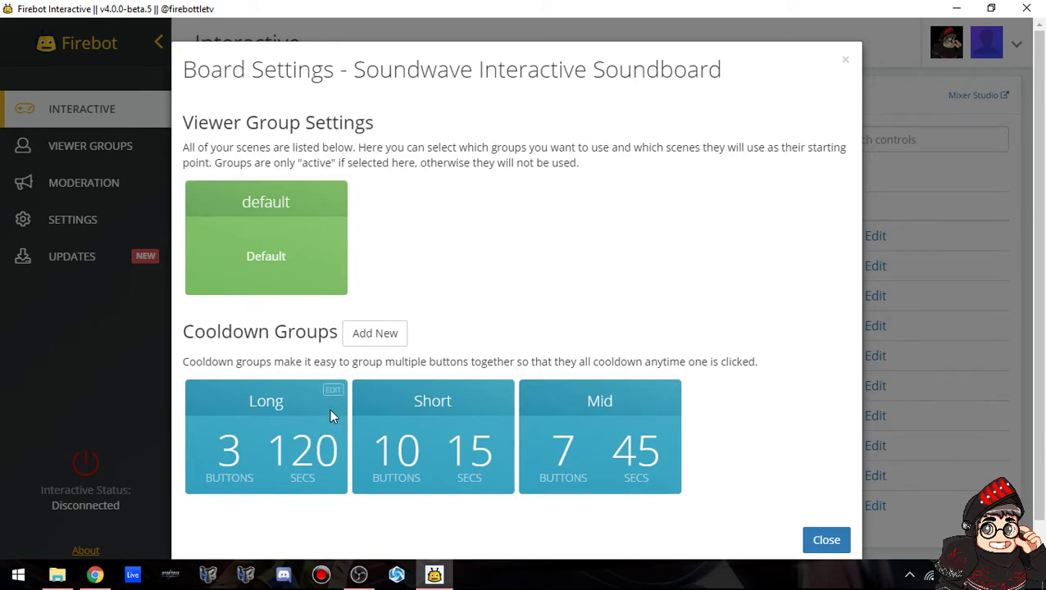
left_click(824, 540)
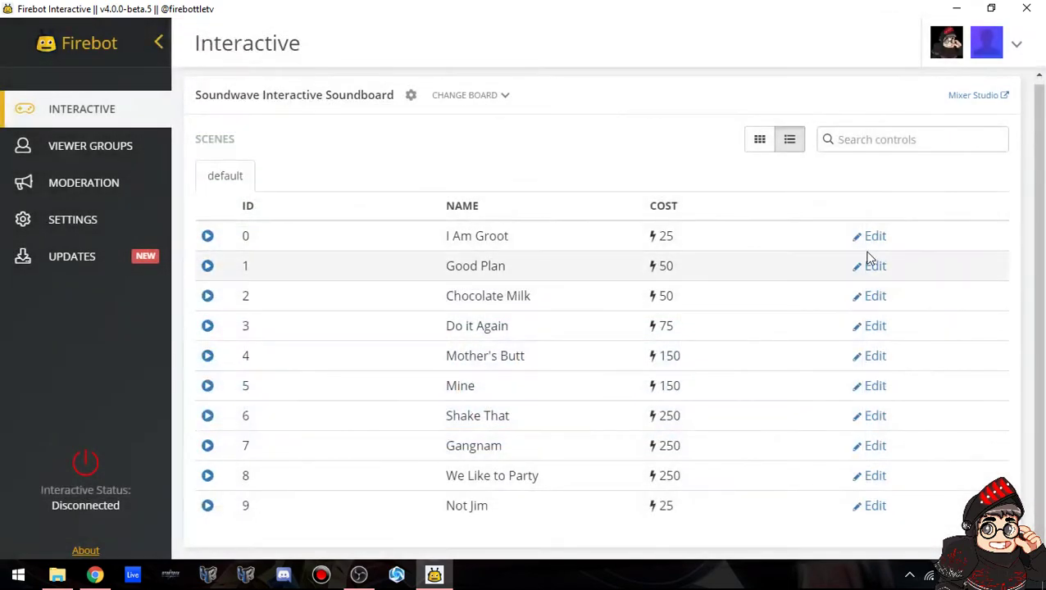
left_click(874, 236)
double_click(480, 266)
left_click(707, 432)
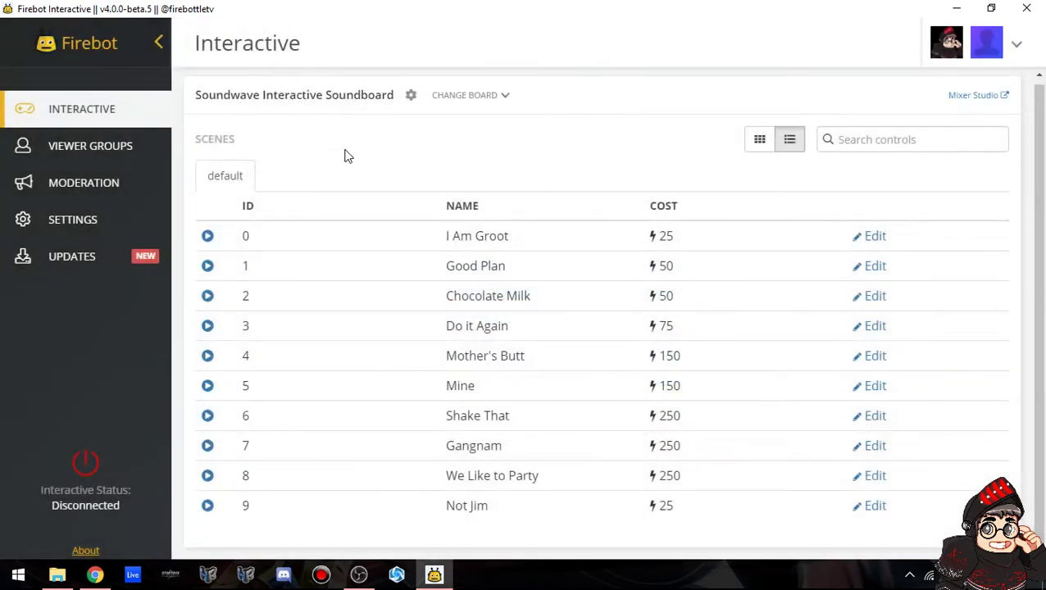
Keep the Short cooldown group at 15 seconds with buttons 0–9 and save it.
left_click(411, 95)
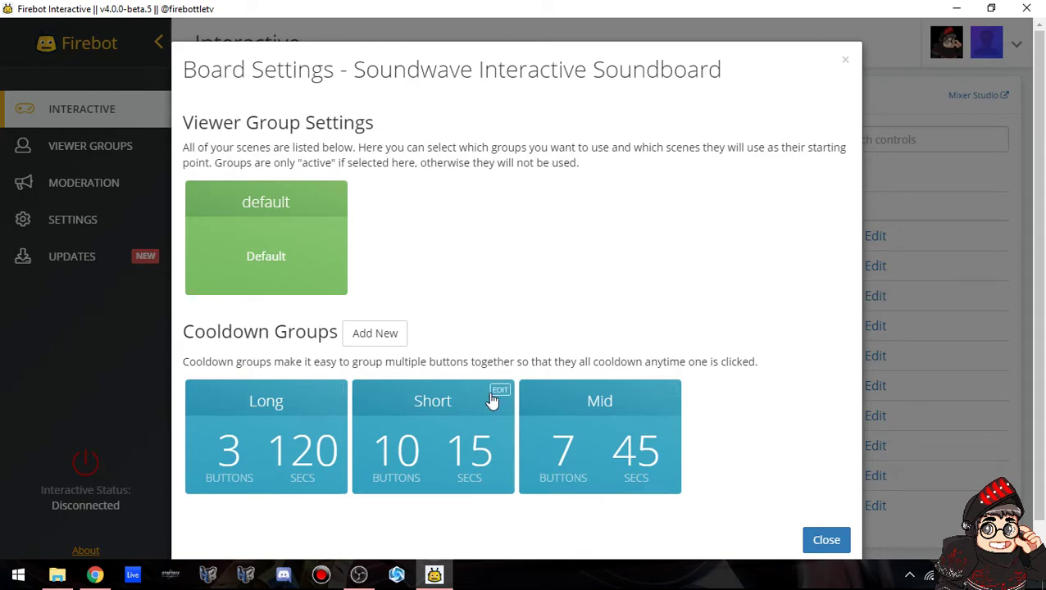
left_click(495, 390)
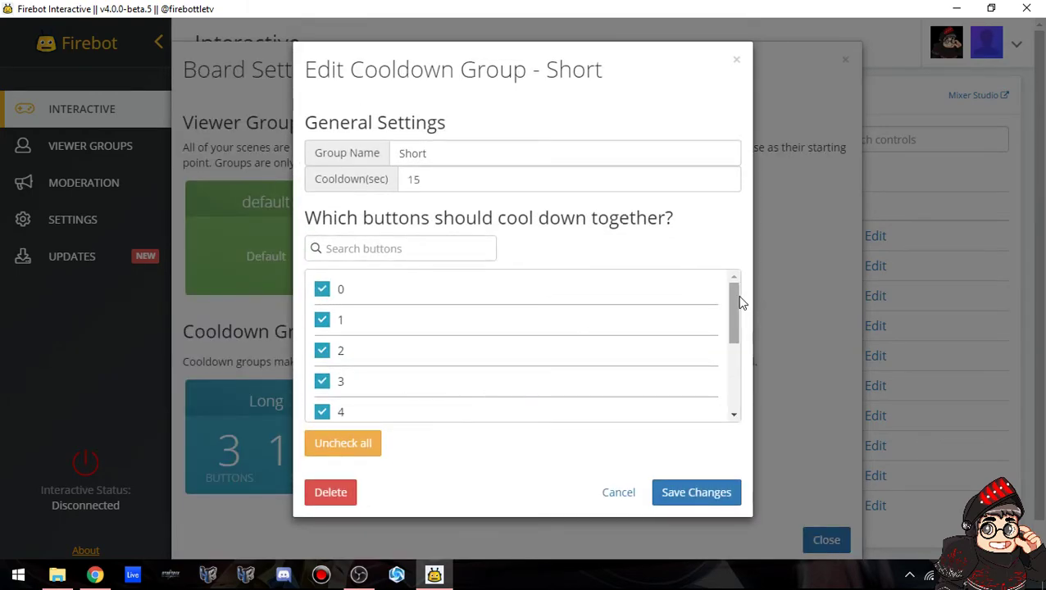
left_click_drag(736, 295, 730, 364)
double_click(414, 180)
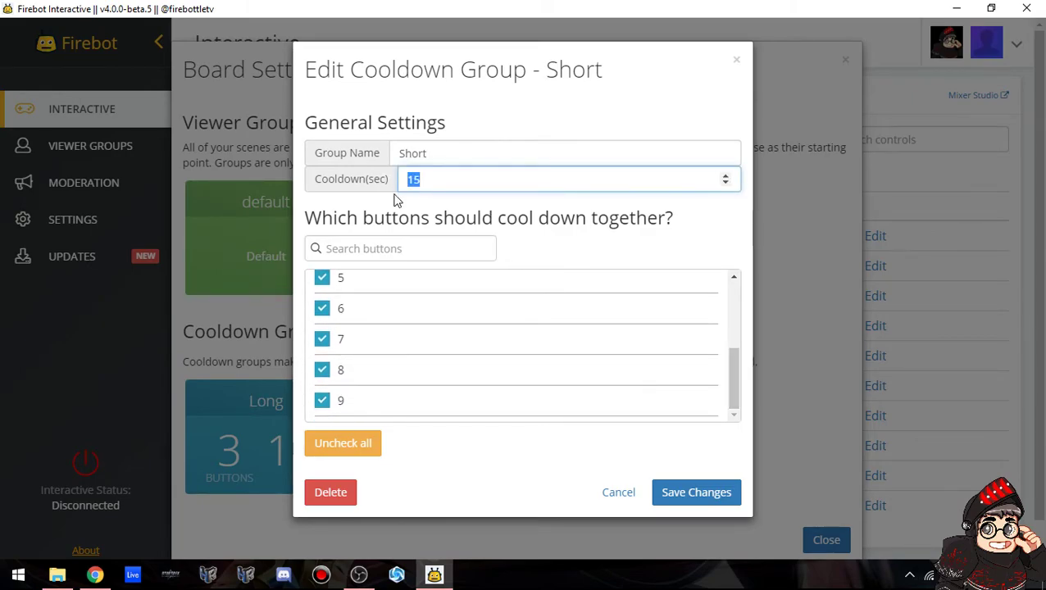
left_click(701, 255)
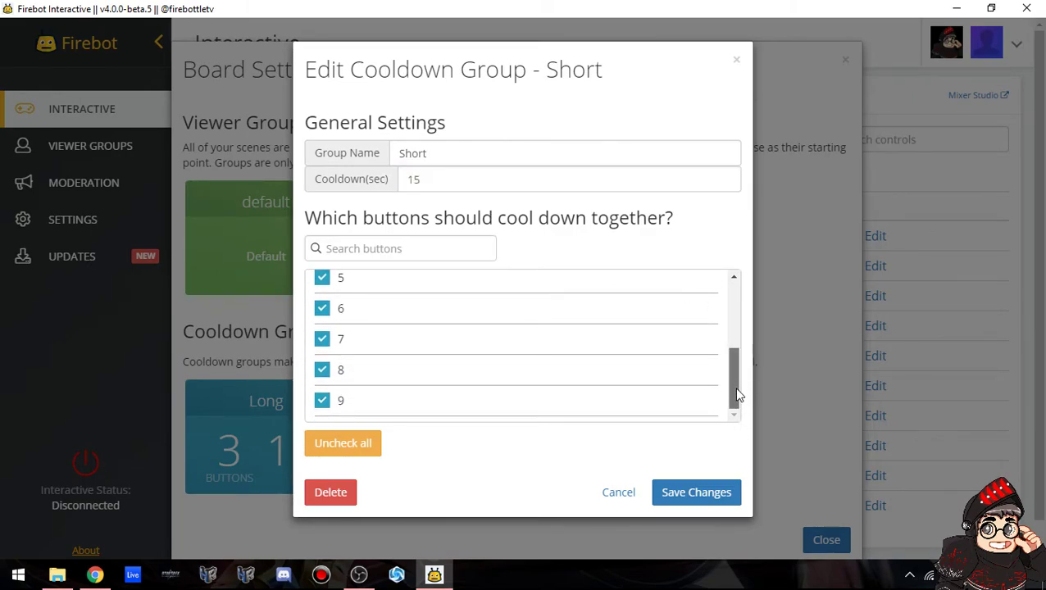
left_click_drag(734, 402, 734, 299)
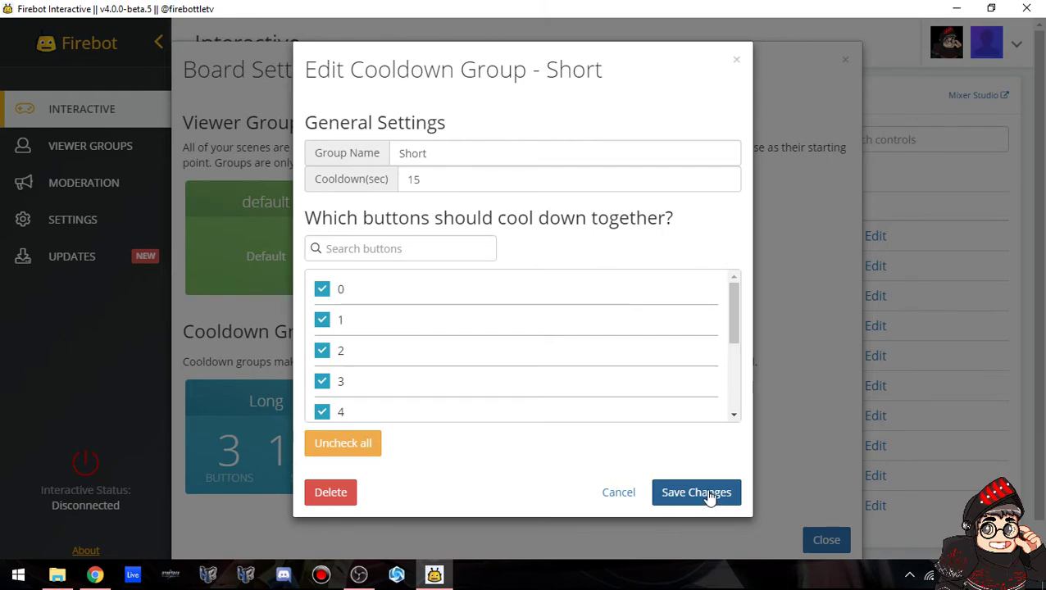
left_click(708, 495)
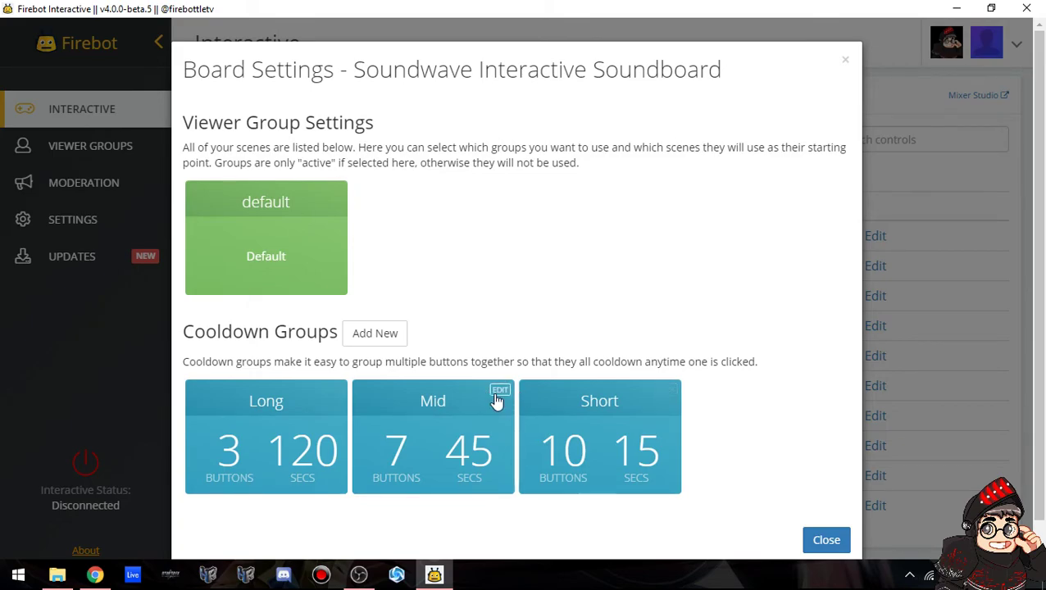
Save the Mid cooldown group at 45 seconds.
left_click(495, 398)
mouse_move(734, 305)
left_mouse_down()
mouse_move(734, 391)
mouse_move(743, 333)
mouse_move(734, 392)
mouse_move(744, 338)
mouse_move(736, 285)
left_mouse_up()
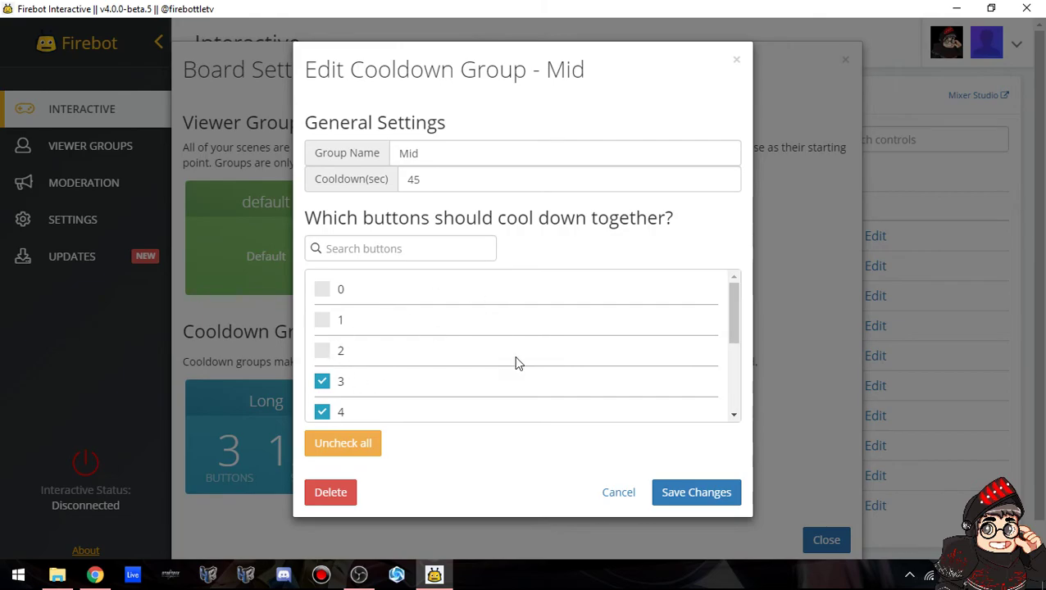
left_click(691, 495)
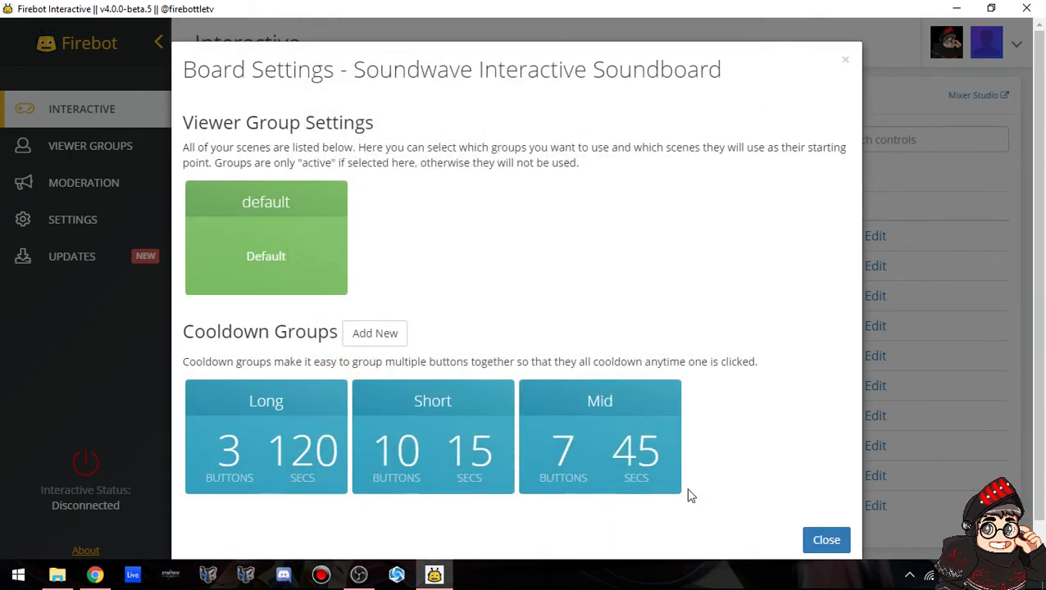
Save the Long group with buttons 6, 7, 8 at 120 seconds, then close Board Settings.
left_click(334, 392)
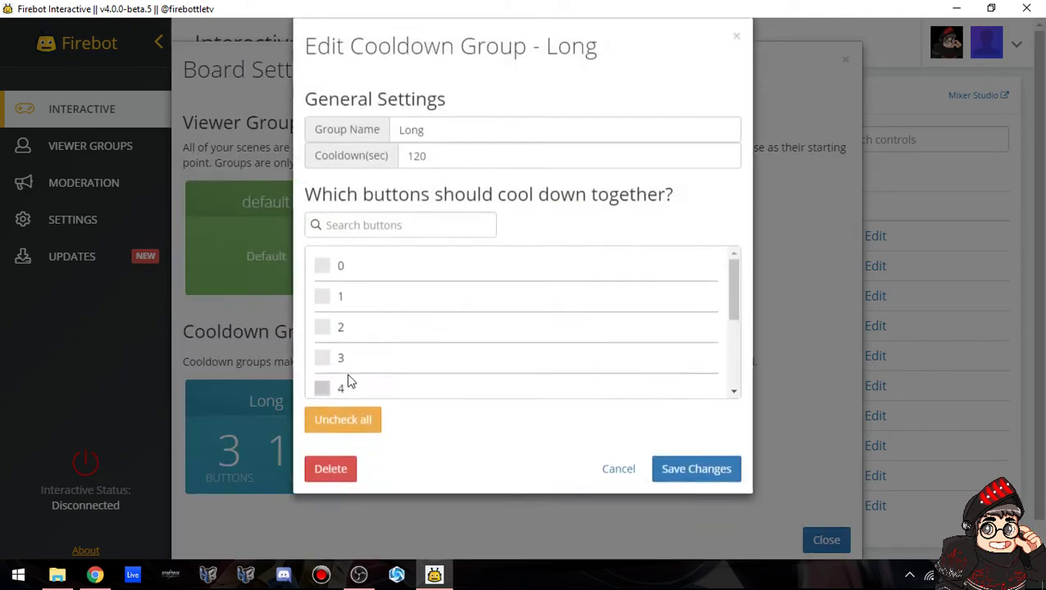
left_click_drag(731, 323, 718, 425)
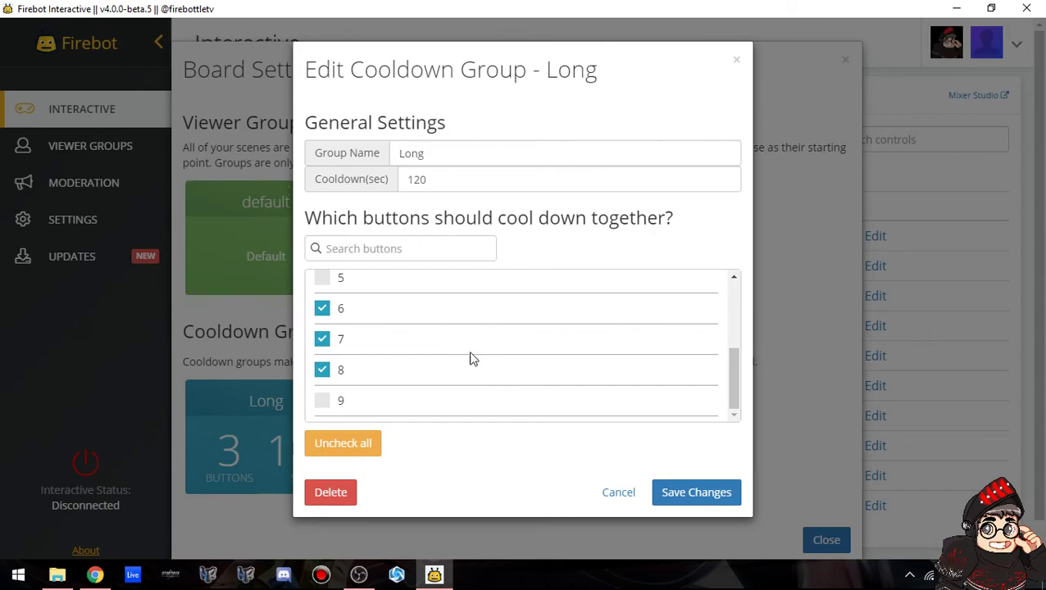
left_click(721, 490)
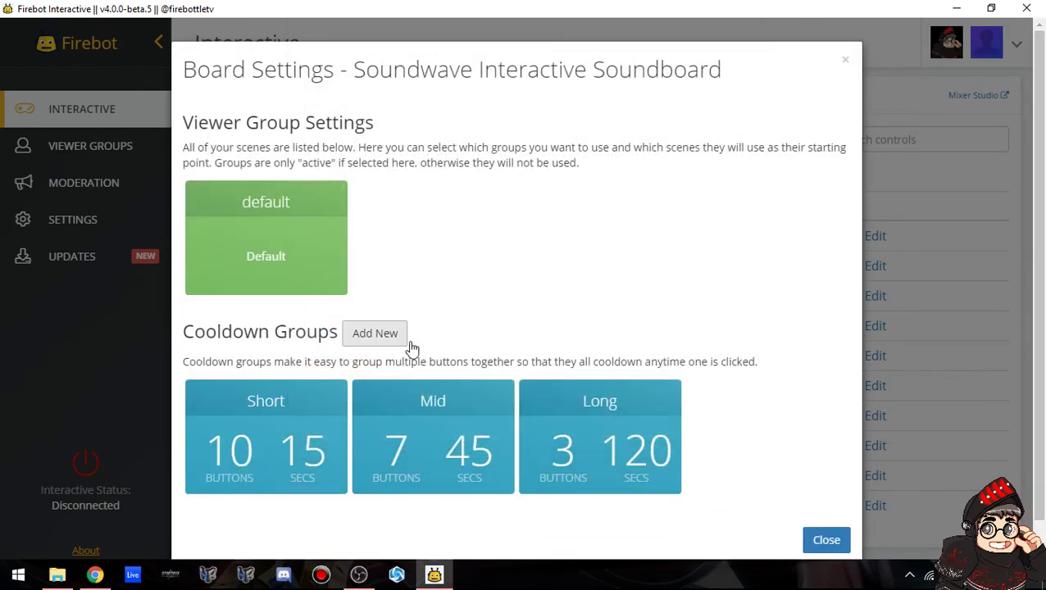
left_click(846, 62)
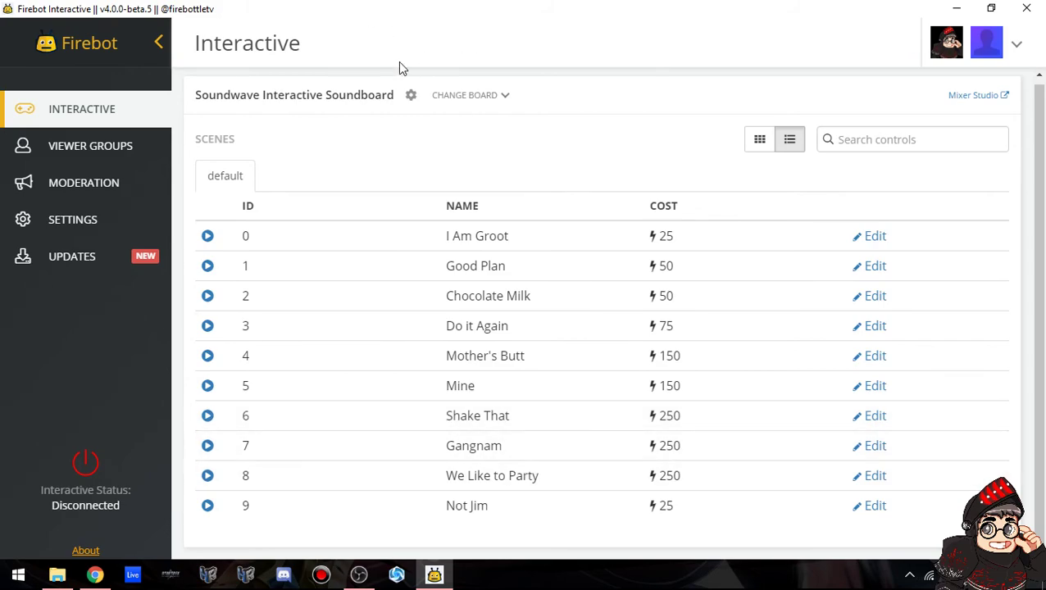
left_click(414, 96)
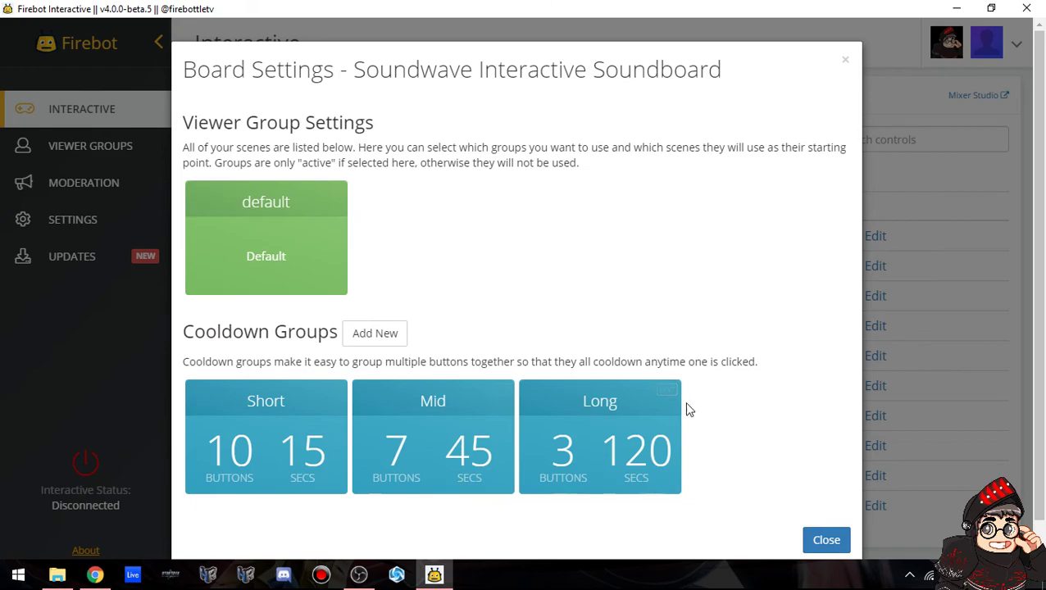
left_click(826, 540)
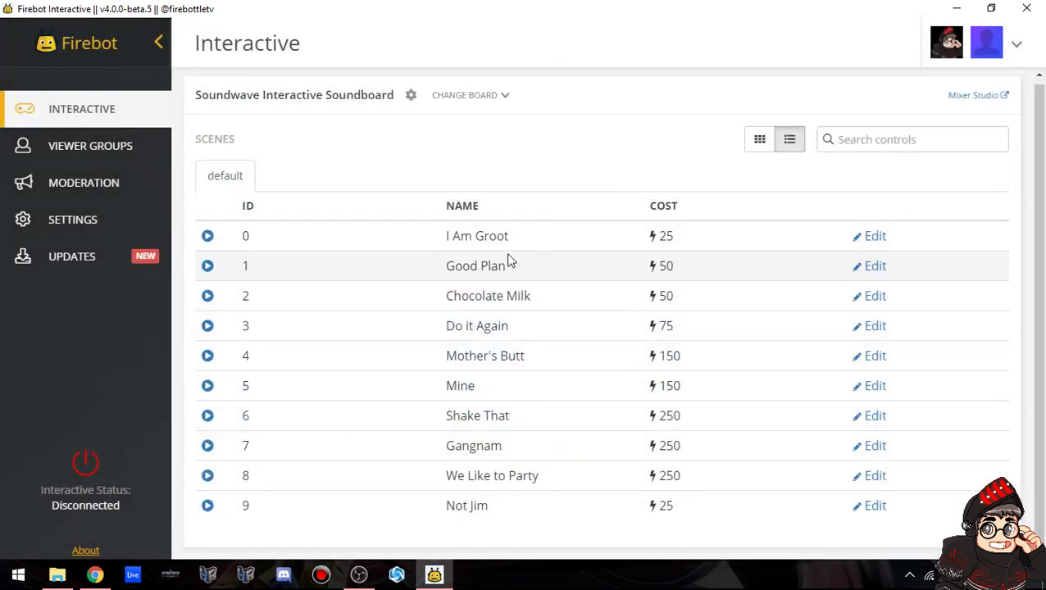